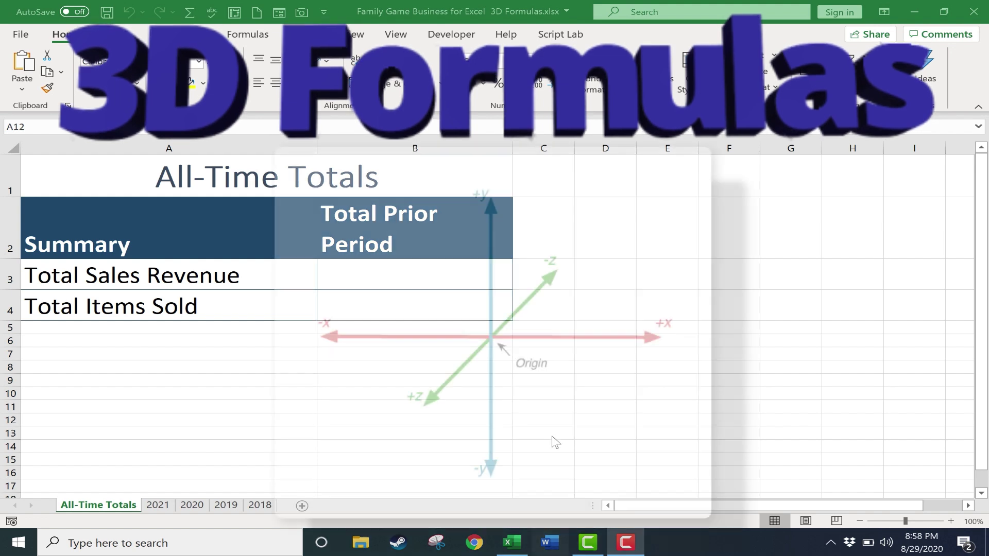
Review the 2021, 2020 and 2019 sheets' Games Sales data in turn.
{"action": "left_click", "coordinate": [158, 506]}
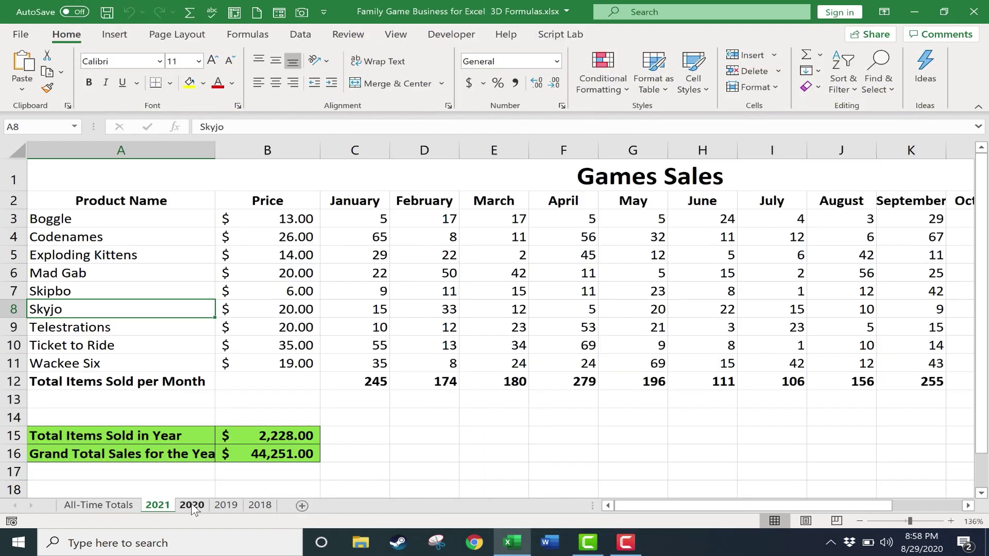
{"action": "left_click", "coordinate": [192, 506]}
{"action": "left_click", "coordinate": [226, 505]}
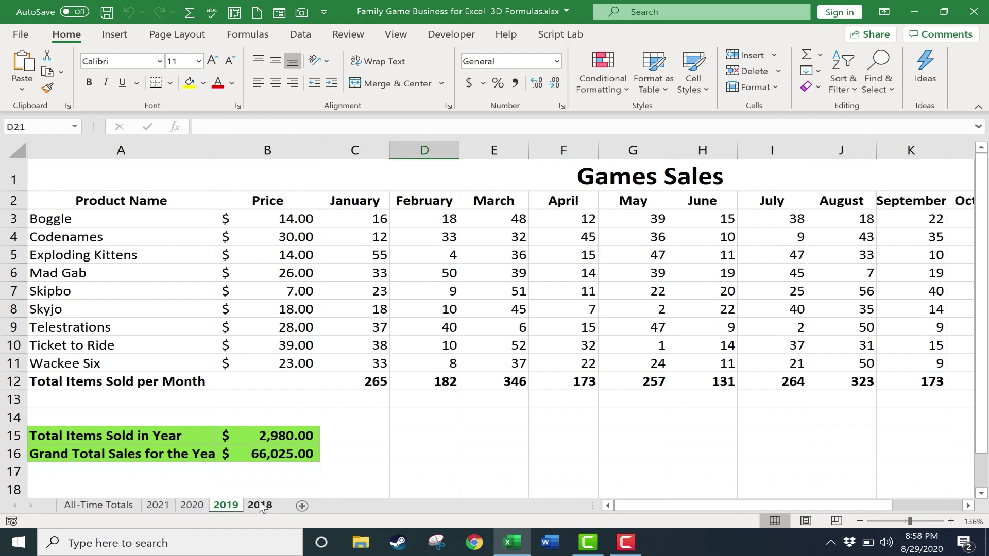
{"action": "left_click", "coordinate": [260, 506]}
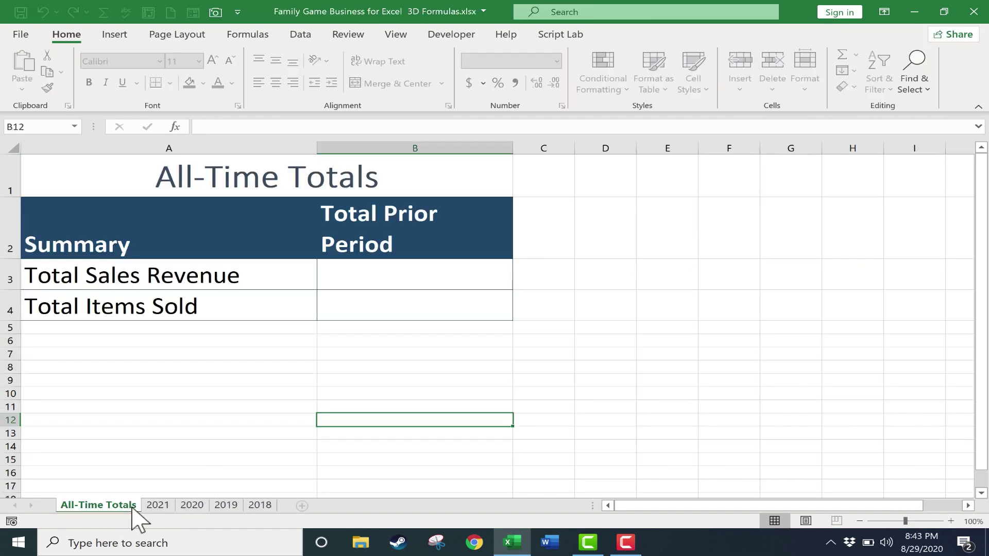
{"action": "left_click", "coordinate": [165, 507]}
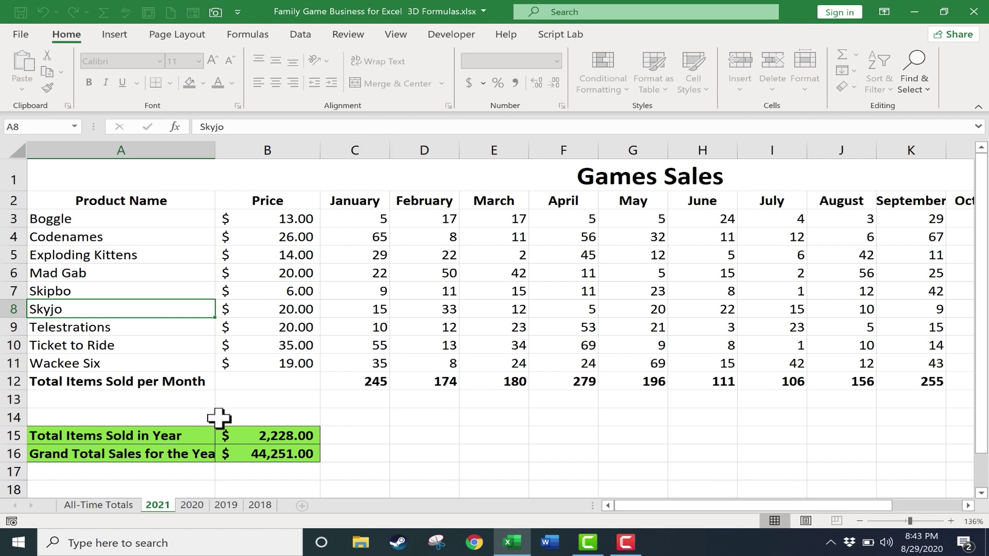
{"action": "left_click", "coordinate": [191, 506]}
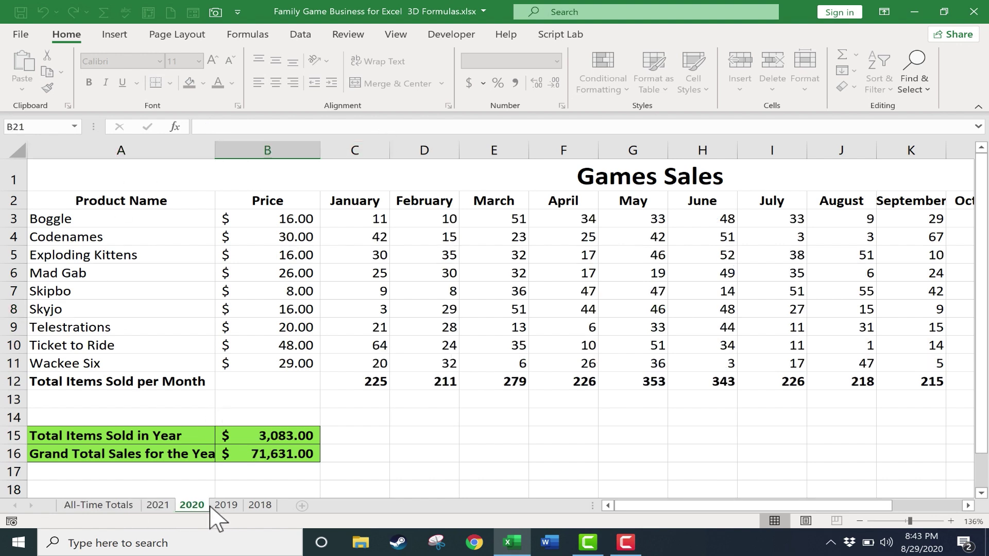
{"action": "left_click", "coordinate": [225, 505]}
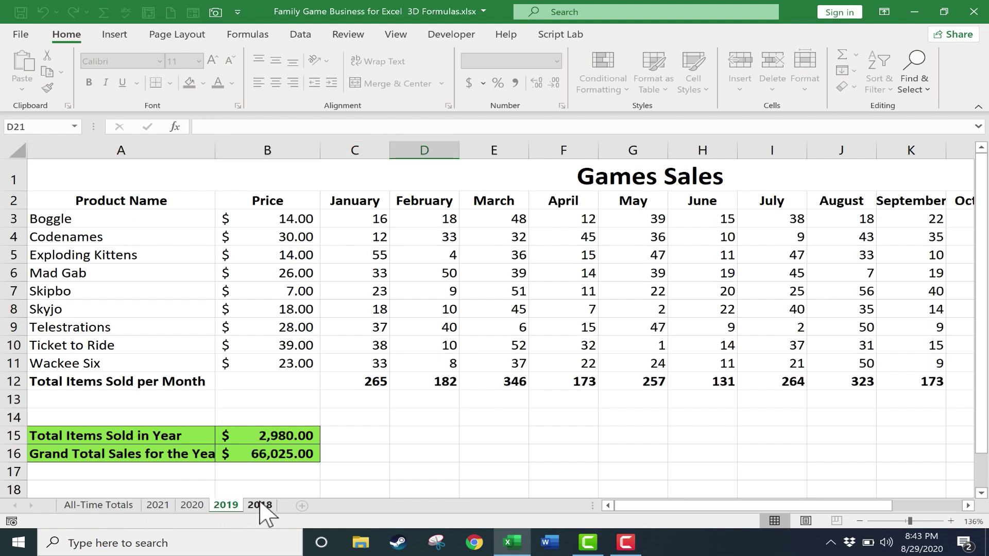
{"action": "left_click", "coordinate": [260, 504]}
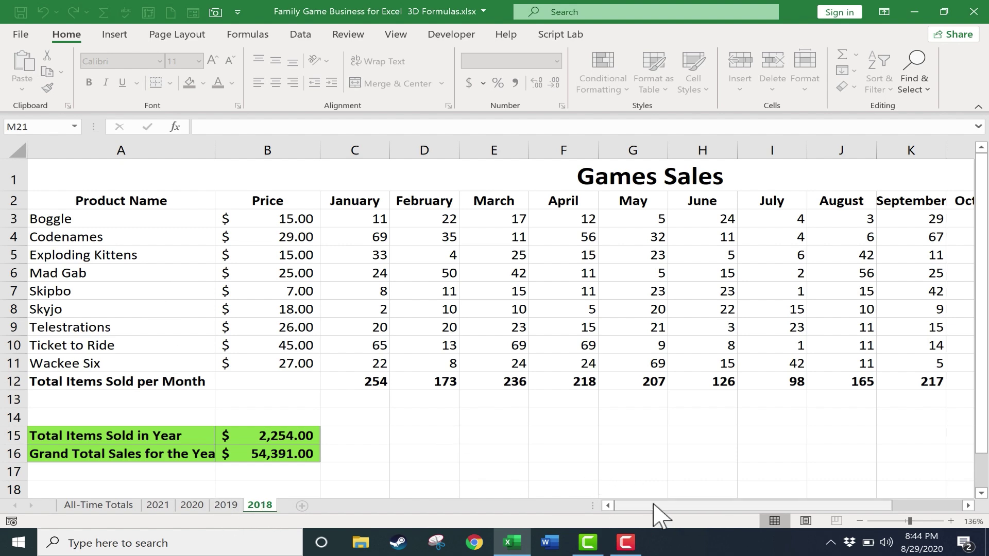
{"action": "left_click_drag", "start_coordinate": [654, 505], "coordinate": [552, 428]}
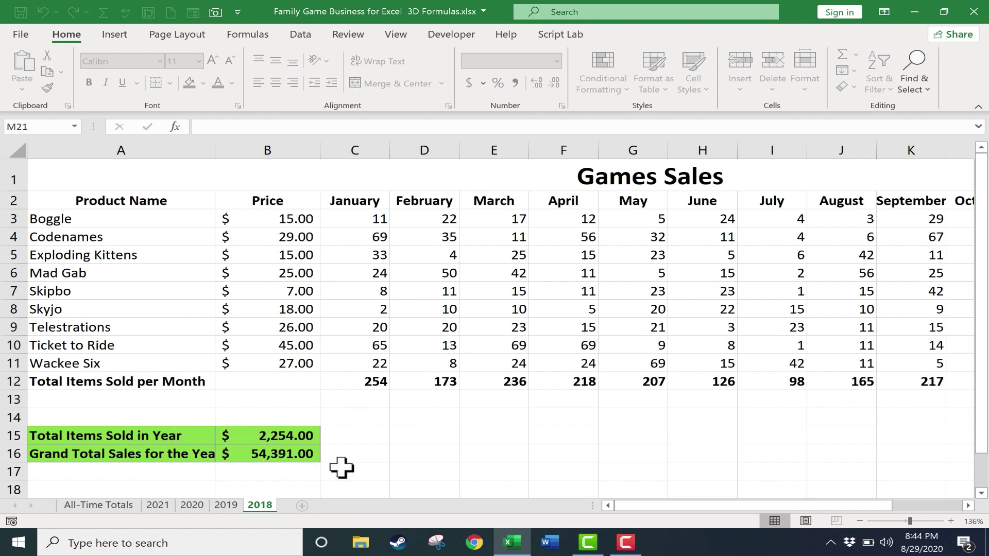
{"action": "left_click", "coordinate": [227, 506]}
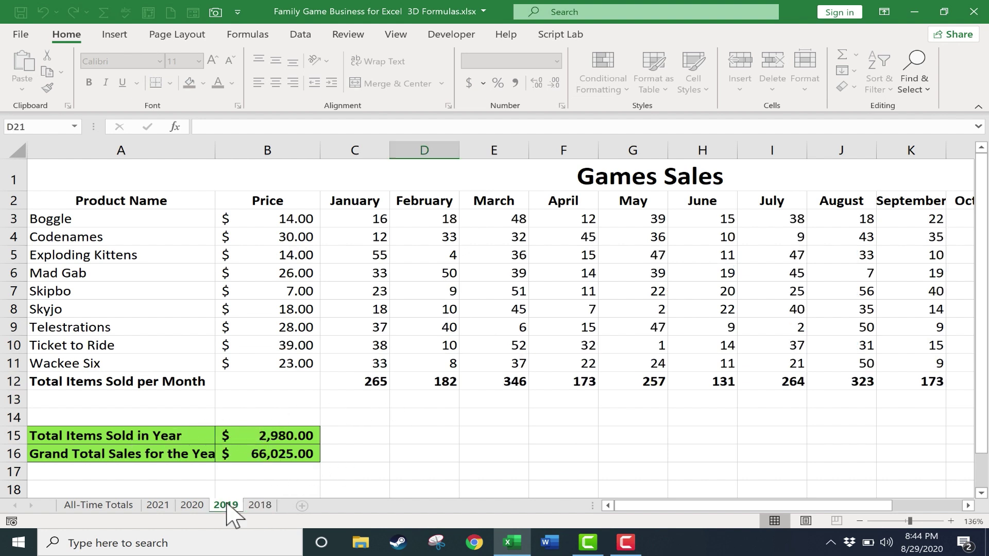
{"action": "left_click", "coordinate": [195, 506]}
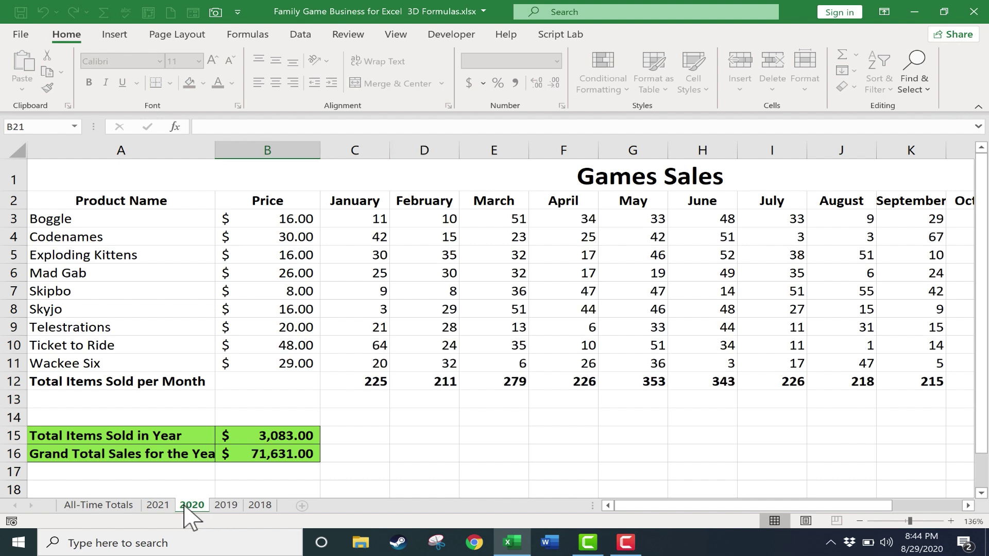
{"action": "left_click", "coordinate": [158, 505]}
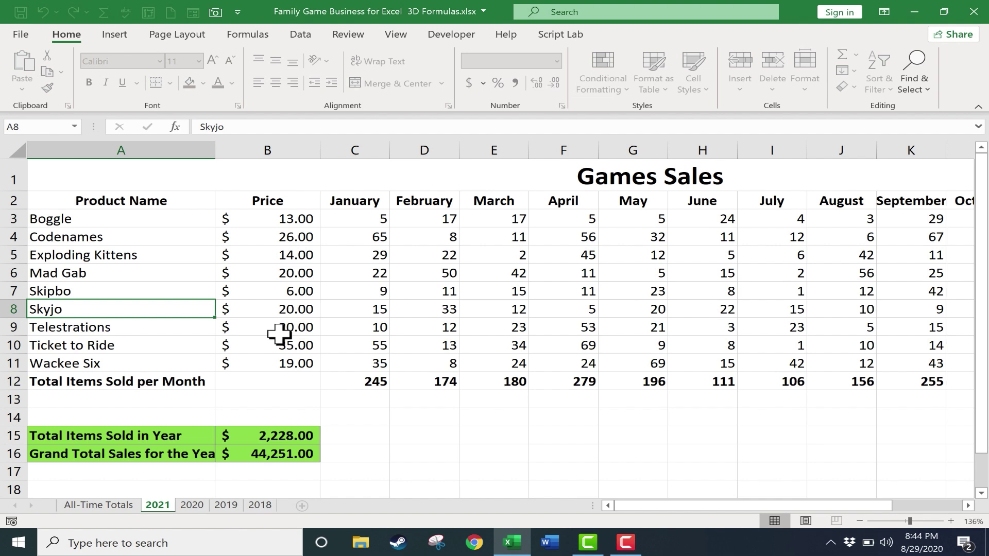
{"action": "left_click", "coordinate": [193, 507]}
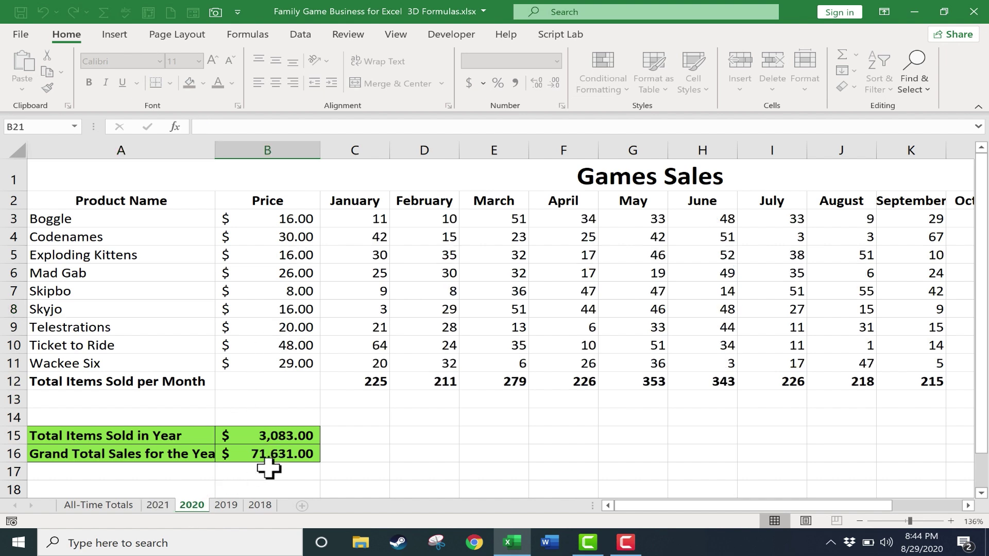
{"action": "left_click", "coordinate": [230, 506]}
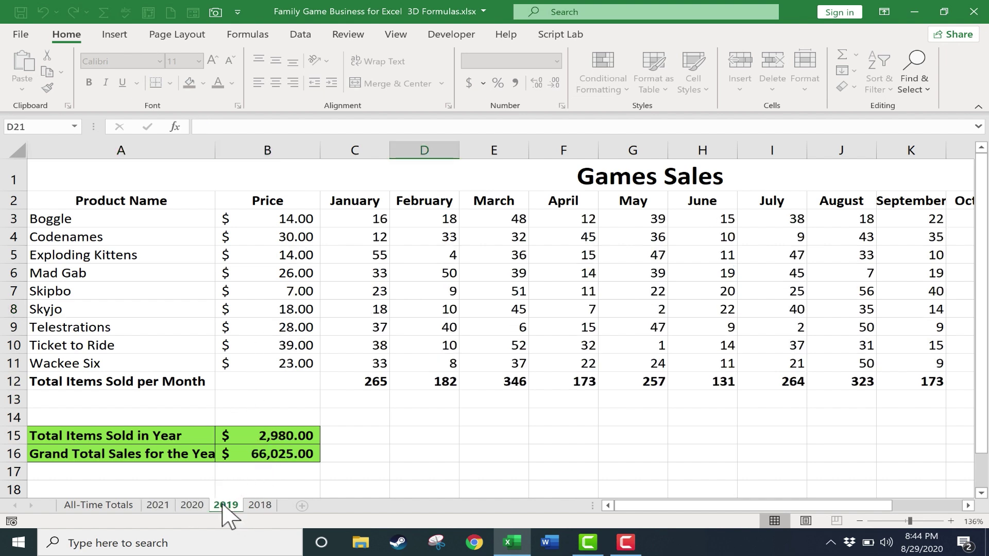
{"action": "left_click", "coordinate": [158, 506]}
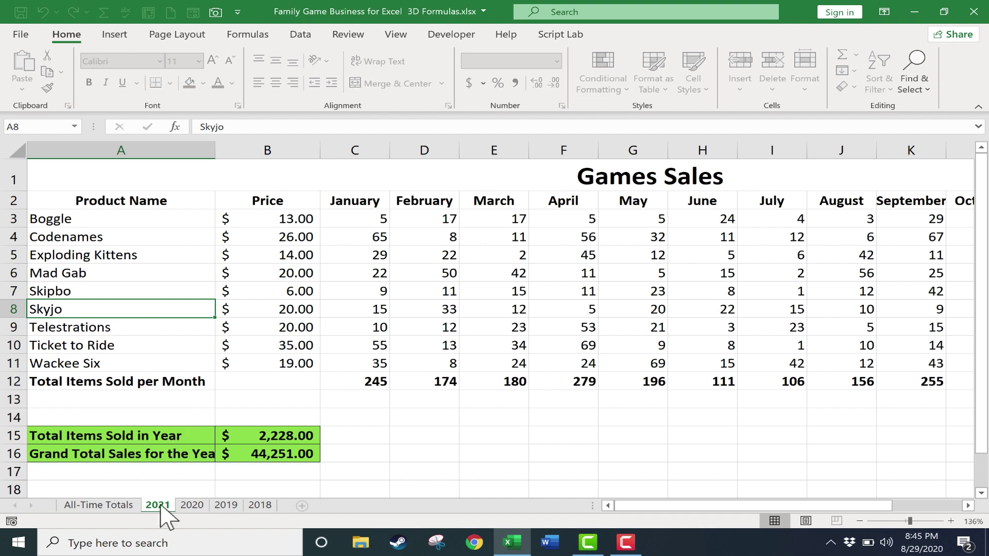
{"action": "left_click", "coordinate": [99, 507]}
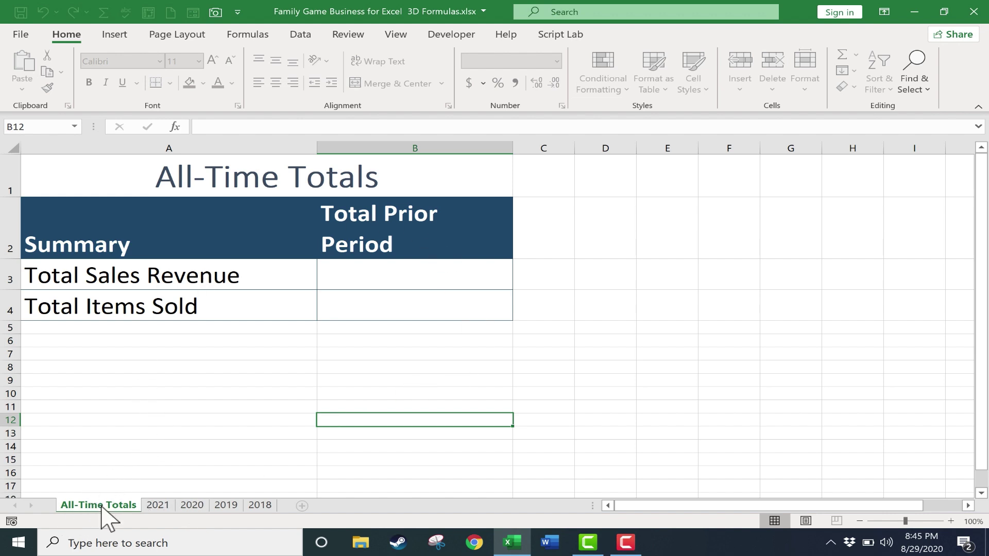
Begin a =sum( formula in B3 of All-Time Totals for Total Sales Revenue.
{"action": "left_click", "coordinate": [403, 277]}
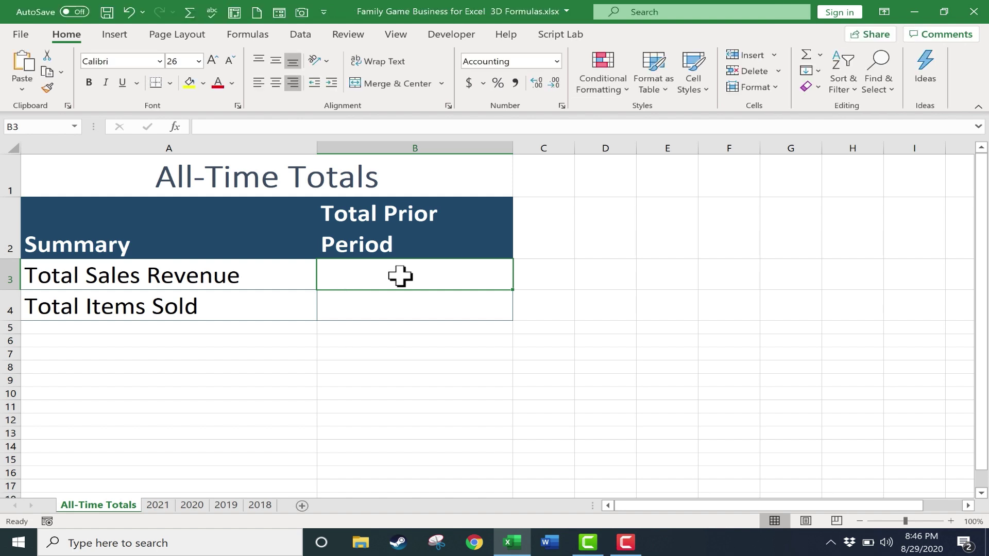
{"action": "type", "text": "="}
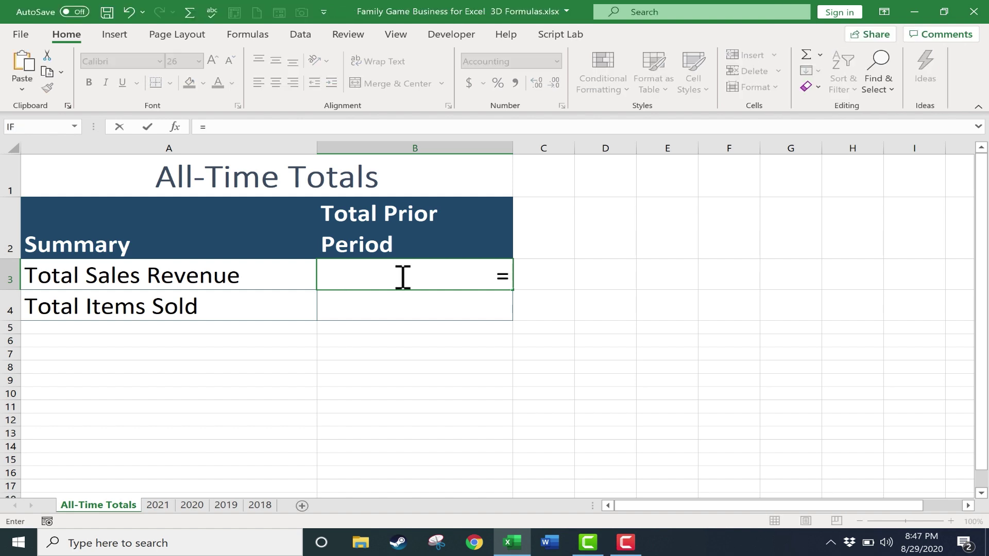
{"action": "type", "text": "sum"}
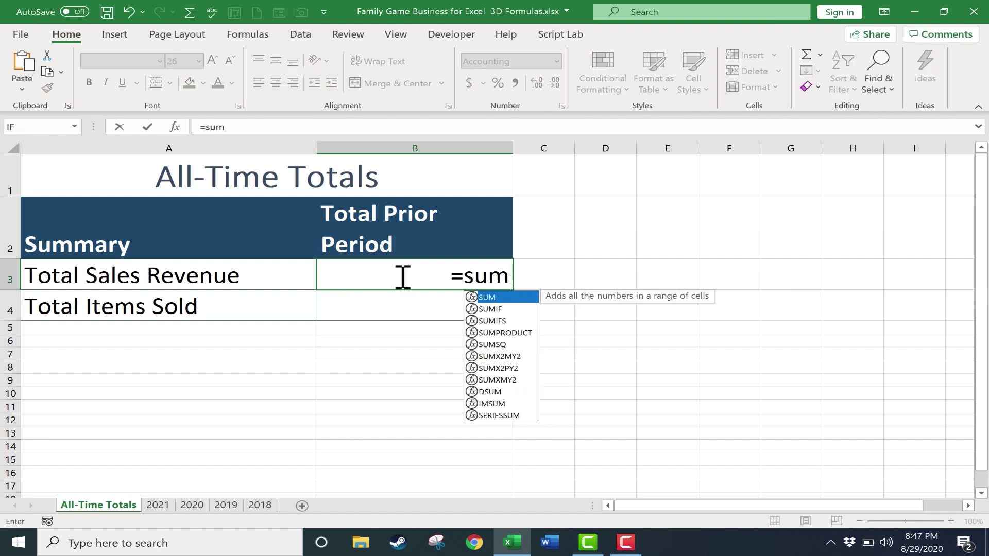
{"action": "type", "text": "("}
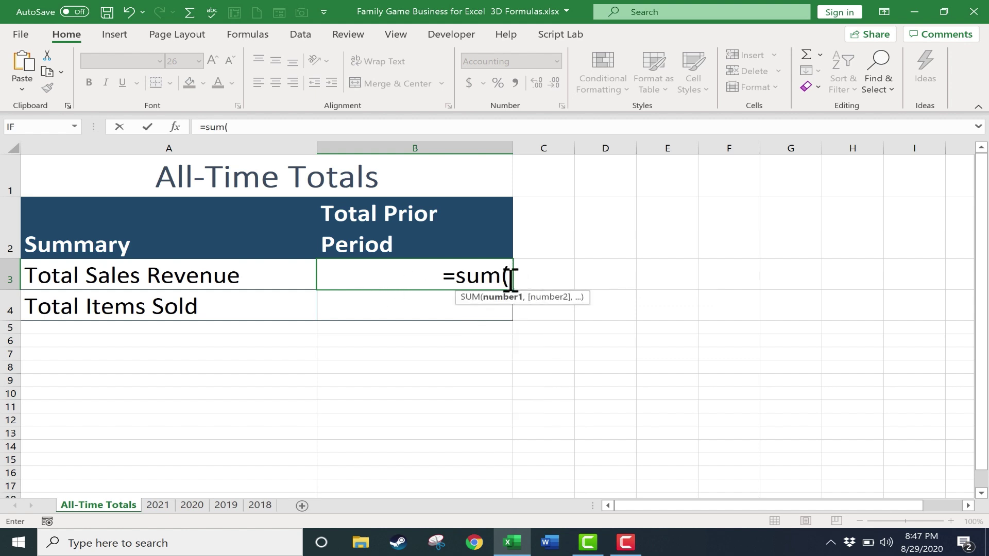
Add cell B16 from the 2021 and 2020 sheets to the B3 SUM formula.
{"action": "left_click", "coordinate": [159, 505]}
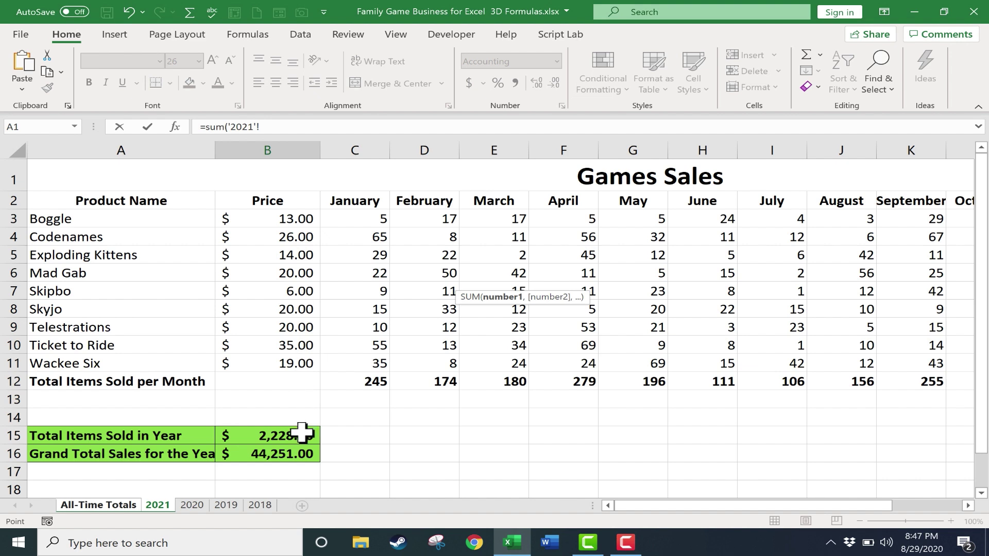
{"action": "left_click", "coordinate": [267, 453]}
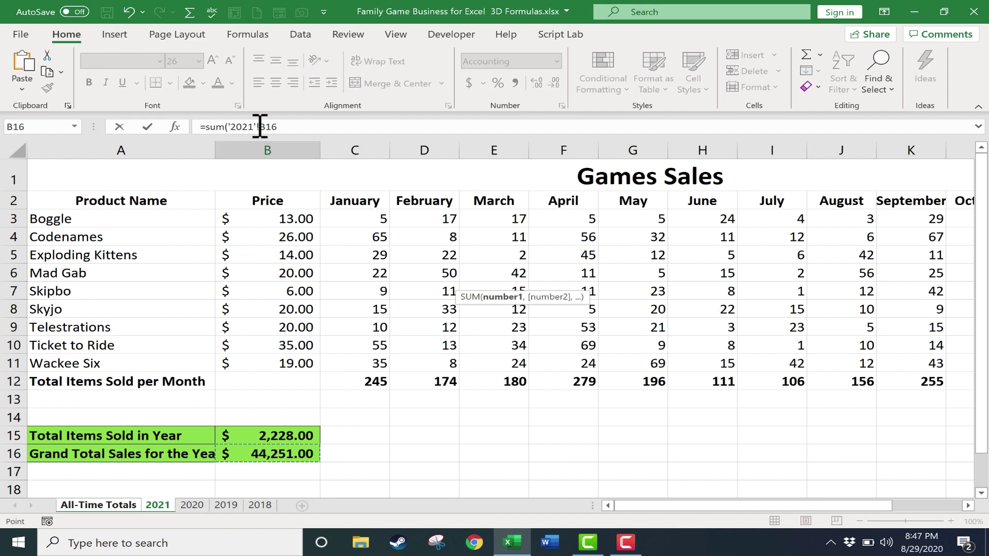
{"action": "left_click", "coordinate": [305, 127]}
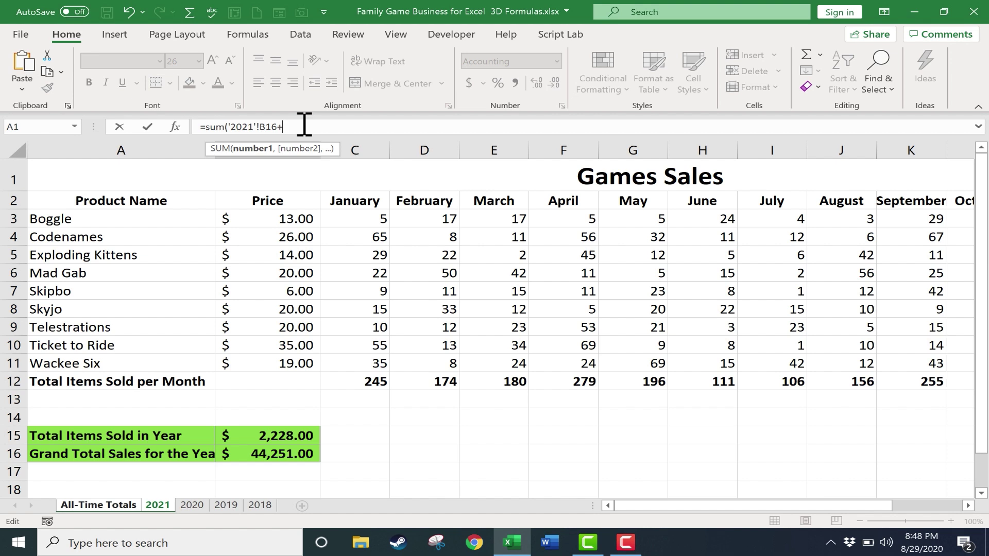
{"action": "left_click", "coordinate": [191, 507]}
{"action": "left_click", "coordinate": [286, 454]}
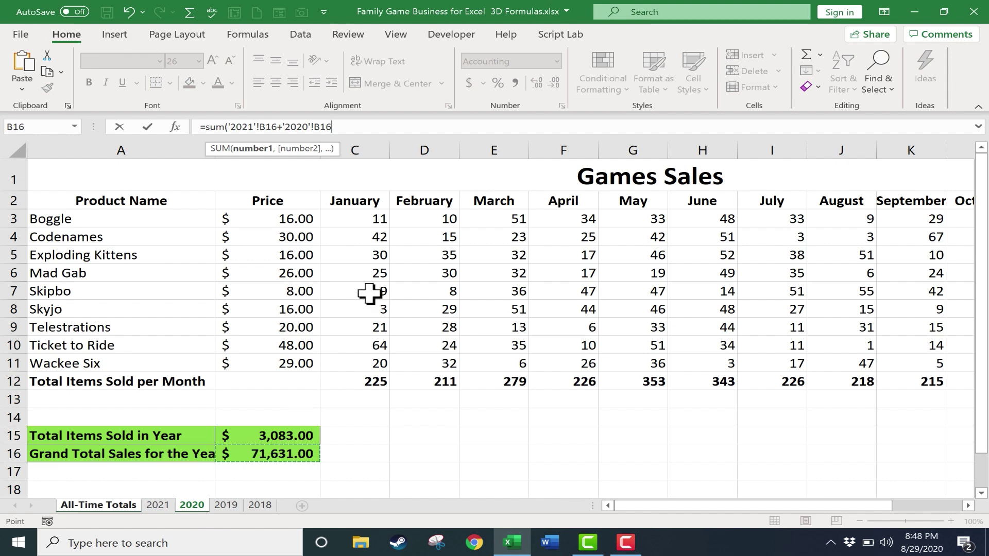
{"action": "left_click", "coordinate": [359, 127]}
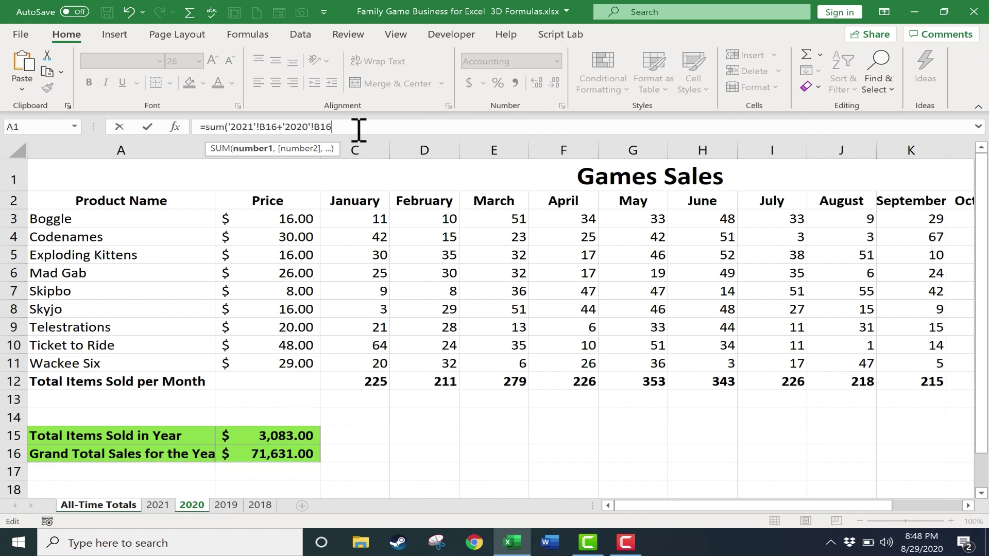
Add B16 from the 2019 and 2018 sheets, close and commit the formula ($236,298.00).
{"action": "type", "text": "+"}
{"action": "left_click", "coordinate": [225, 505]}
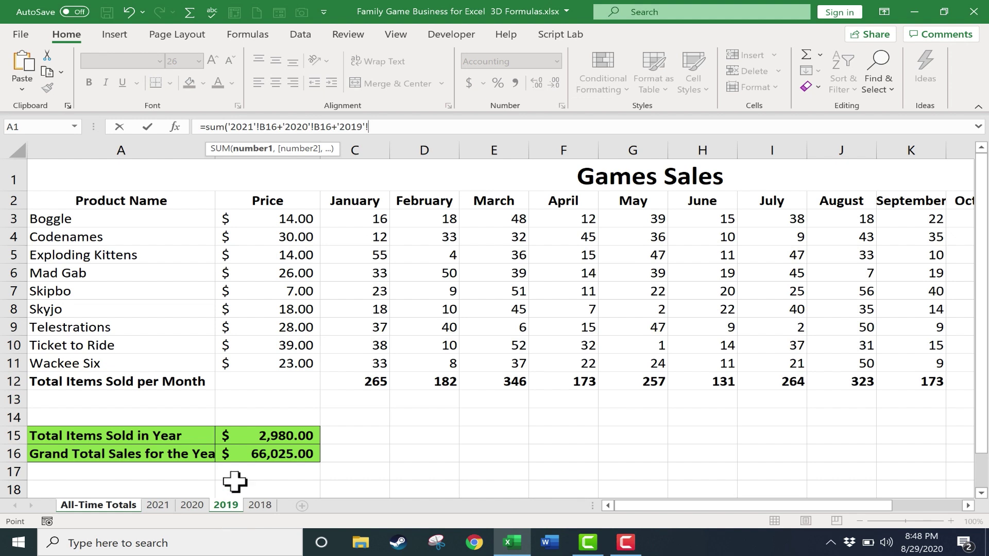
{"action": "left_click", "coordinate": [287, 455]}
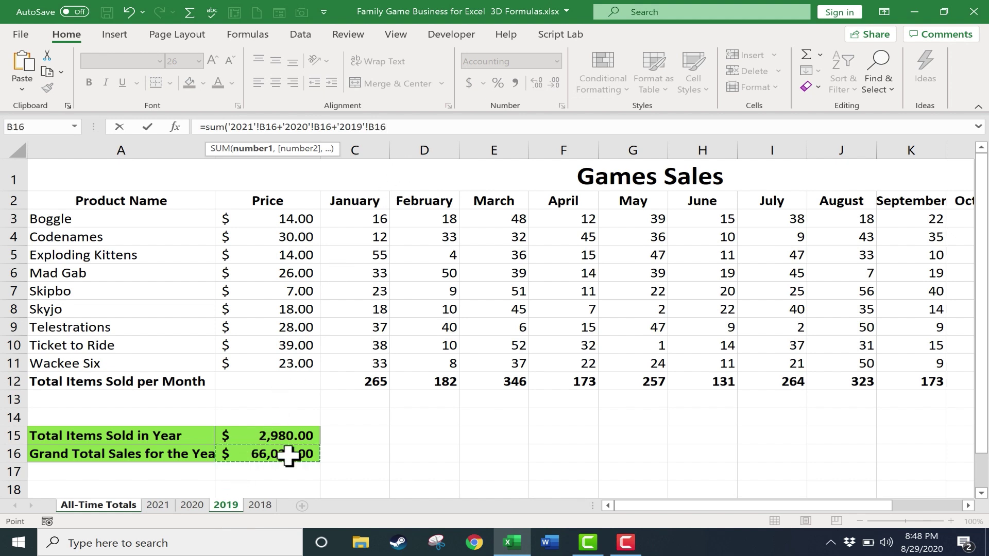
{"action": "type", "text": "+"}
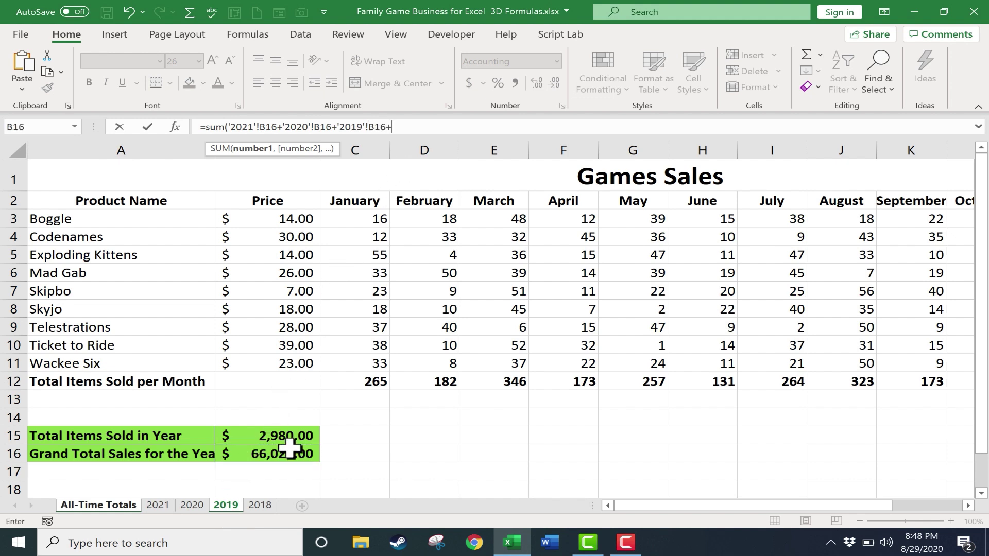
{"action": "left_click", "coordinate": [268, 507]}
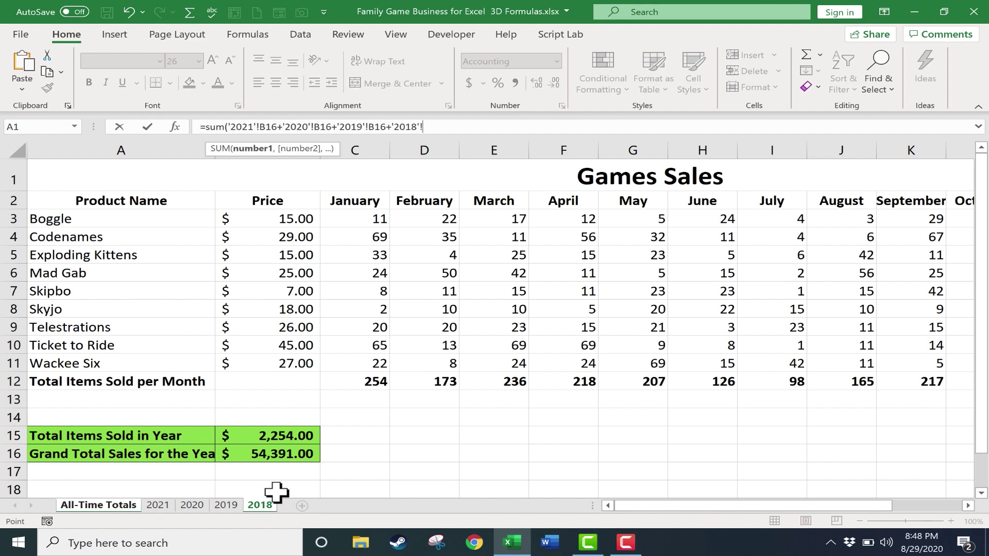
{"action": "left_click", "coordinate": [281, 453]}
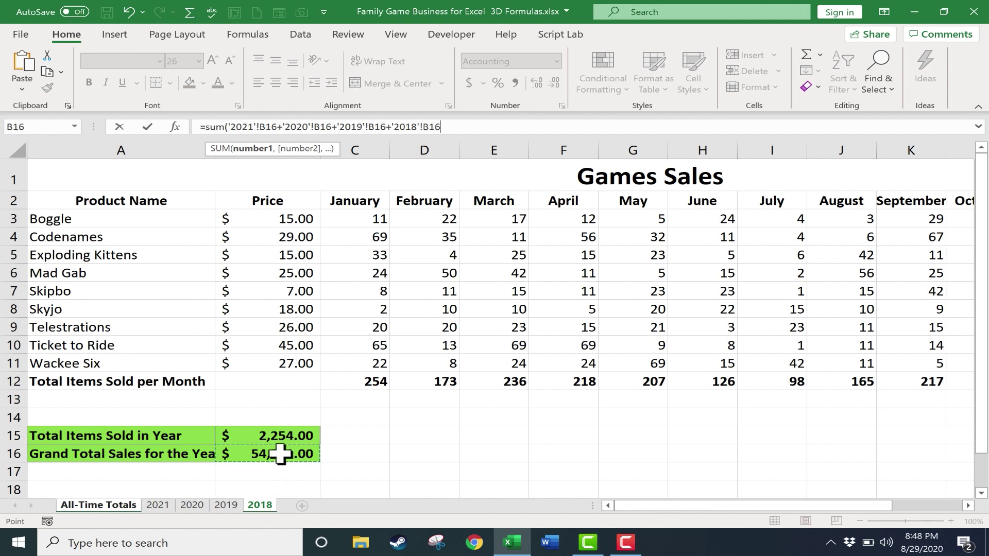
{"action": "left_click", "coordinate": [475, 123]}
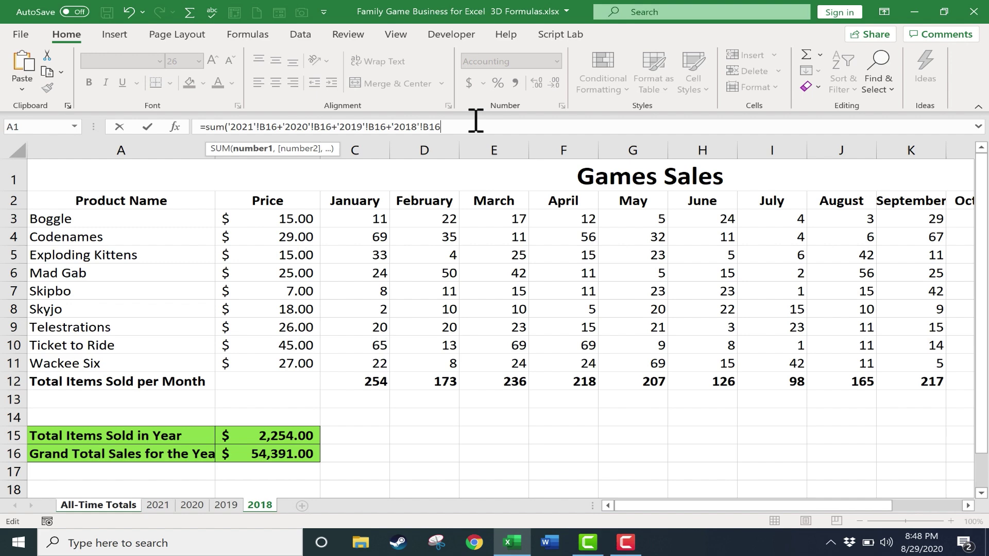
{"action": "type", "text": ")"}
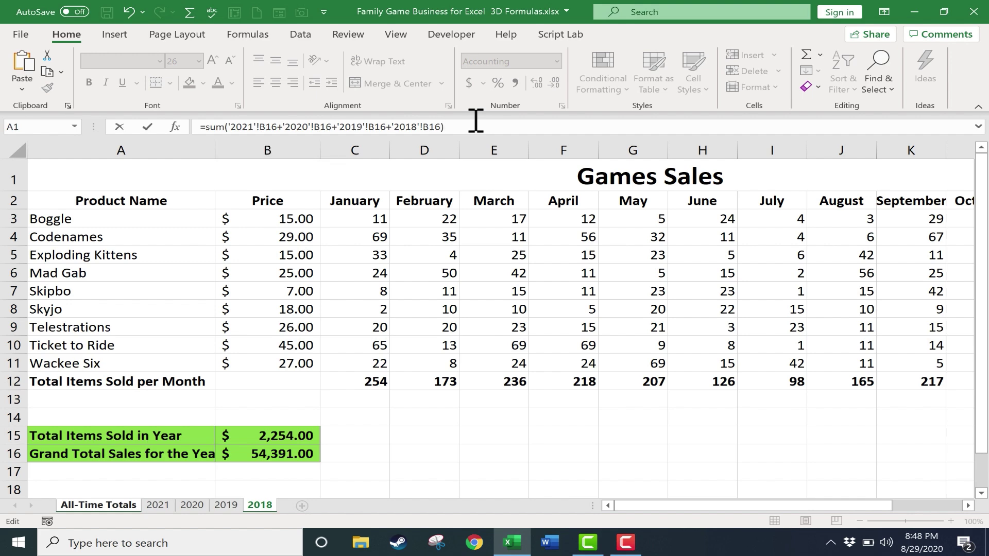
{"action": "key", "text": "Return"}
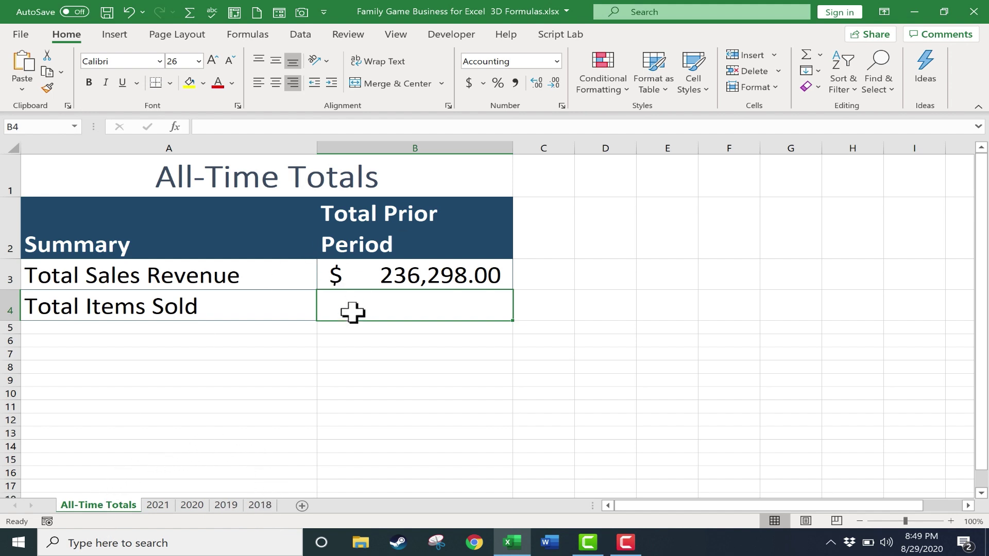
Clear the cross-sheet SUM formula from B3, leaving it blank.
{"action": "left_click", "coordinate": [460, 276]}
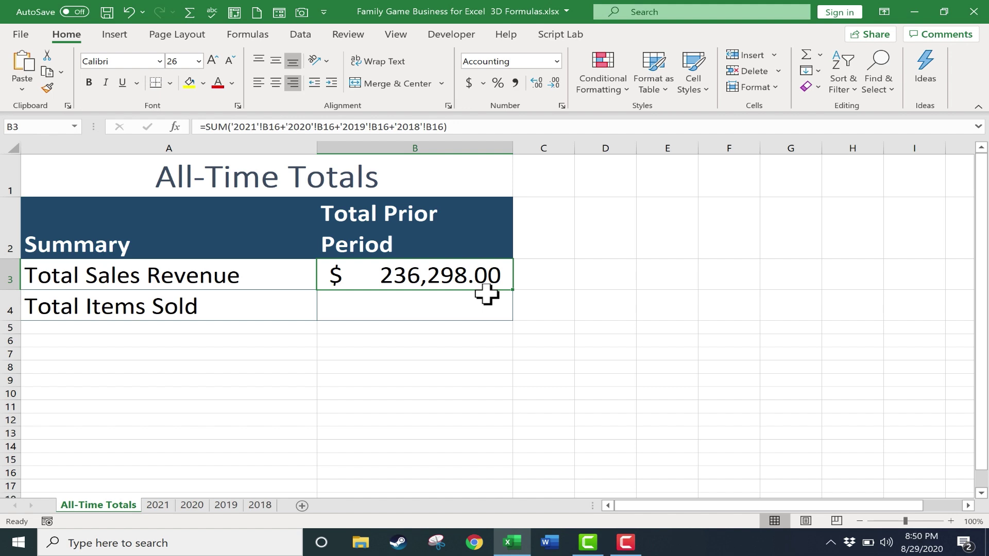
{"action": "key", "text": "BackSpace"}
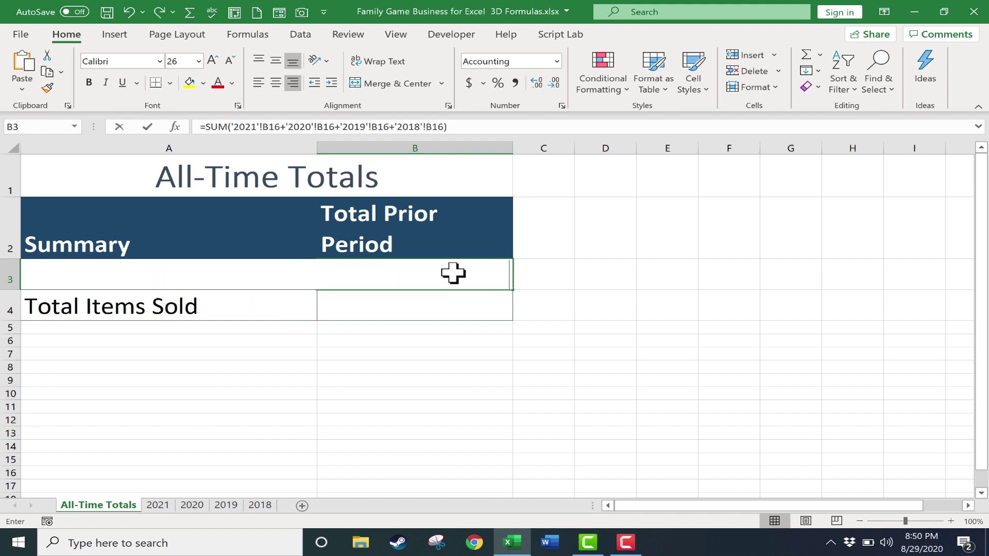
{"action": "key", "text": "Return"}
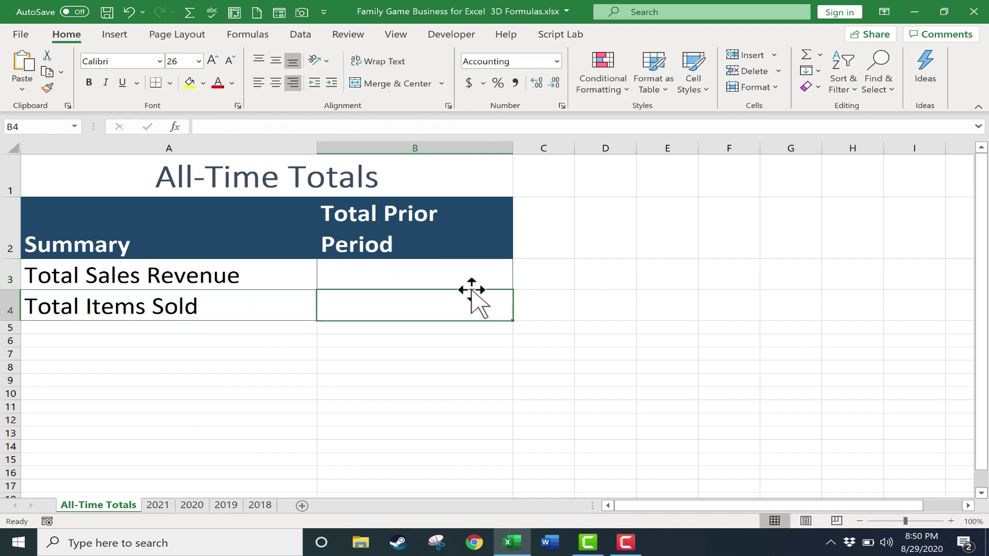
Enter a 3D formula in B3 summing B16 across sheets 2021 to 2018, giving $236,298.00.
{"action": "left_click", "coordinate": [392, 277]}
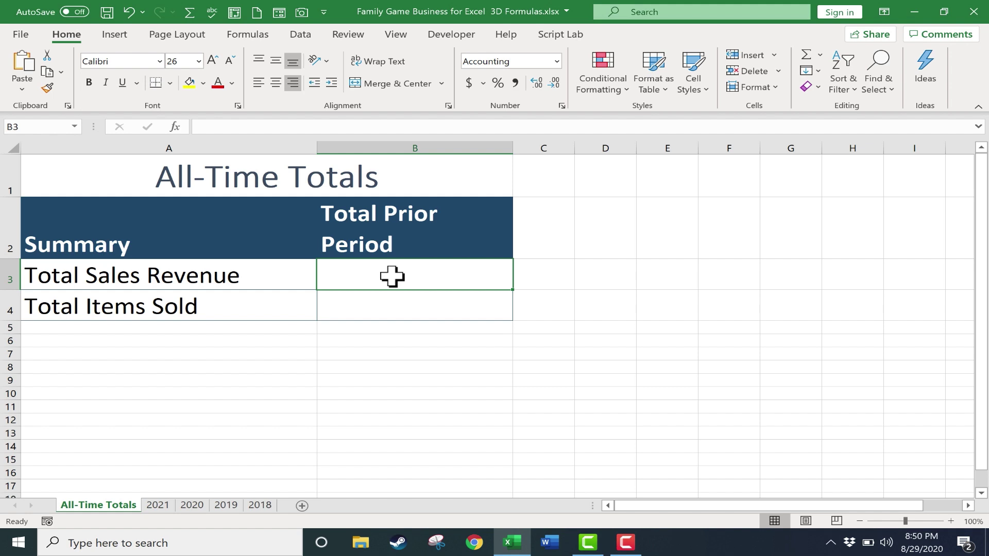
{"action": "type", "text": "="}
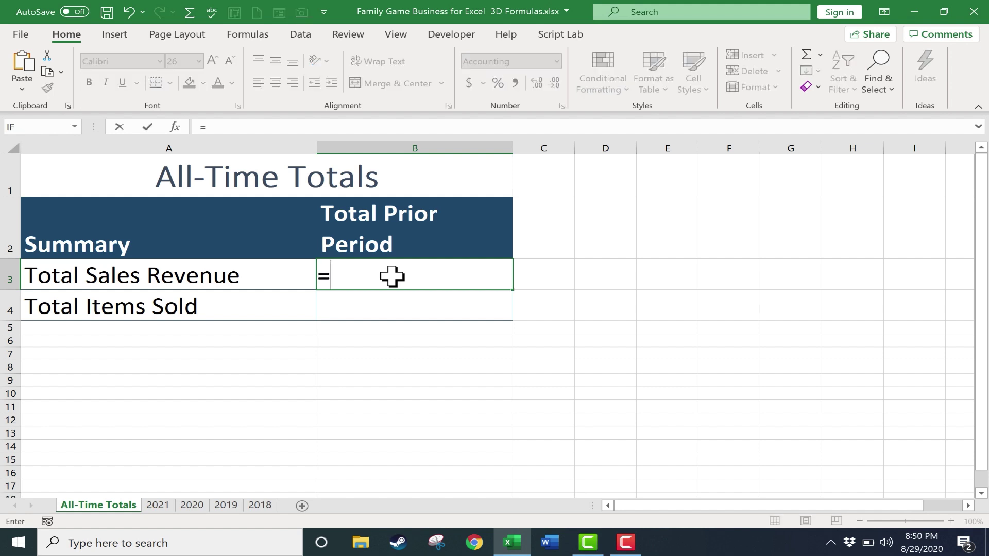
{"action": "type", "text": "sum("}
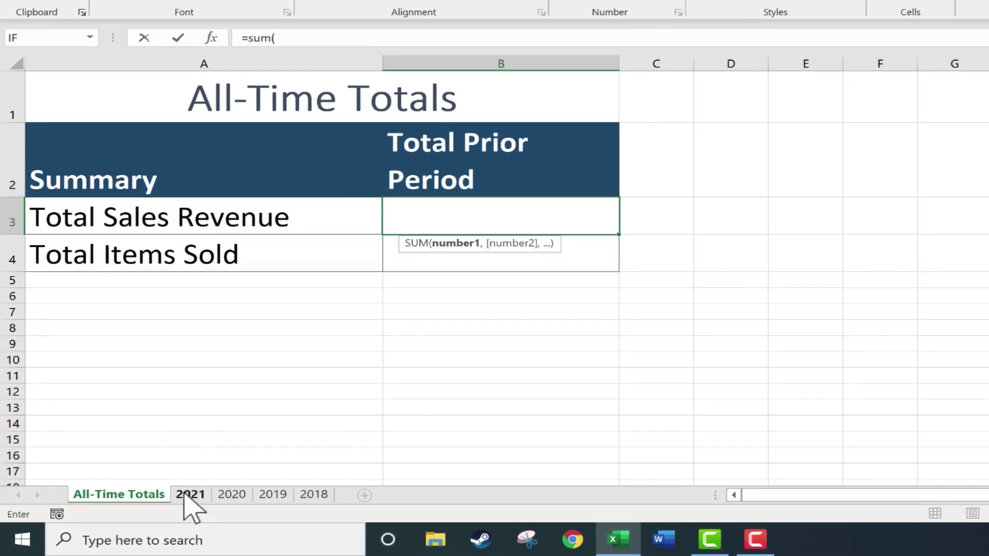
{"action": "left_click", "coordinate": [187, 495]}
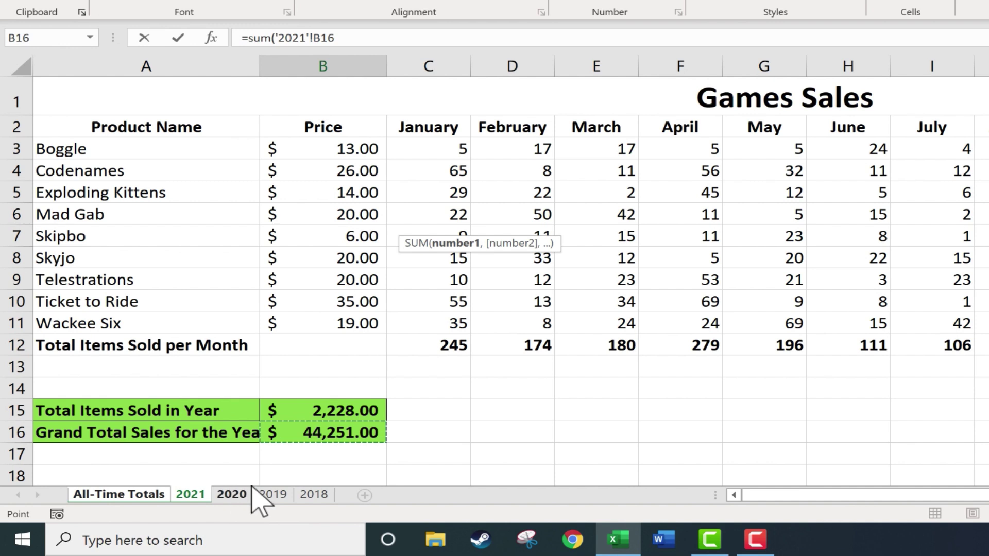
{"action": "left_click", "coordinate": [312, 495], "text": "shift"}
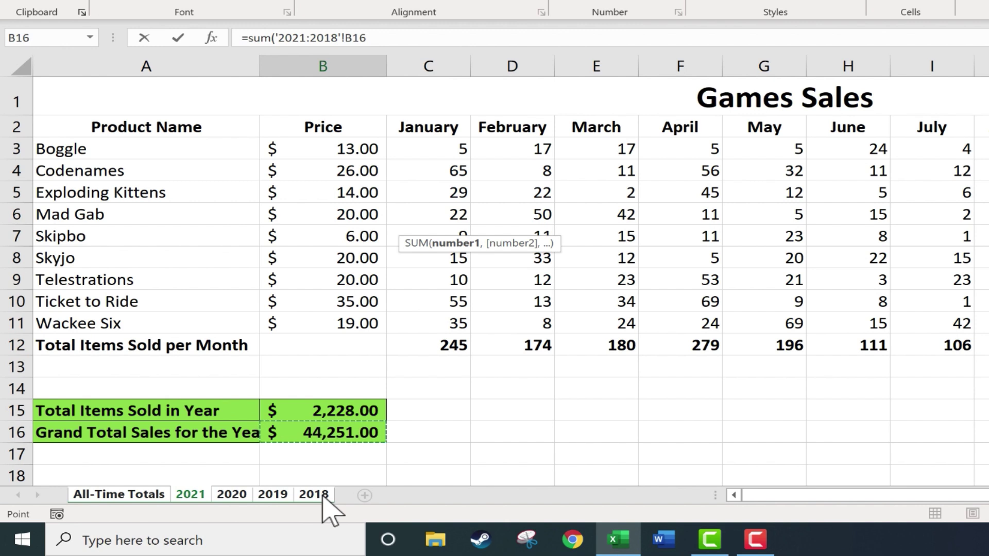
{"action": "key", "text": "Return"}
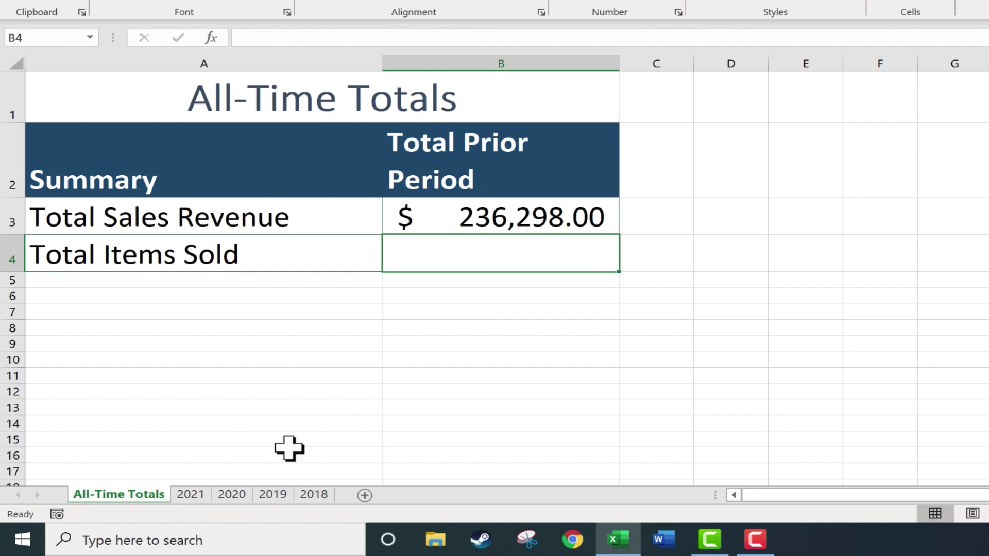
{"action": "left_click", "coordinate": [196, 495]}
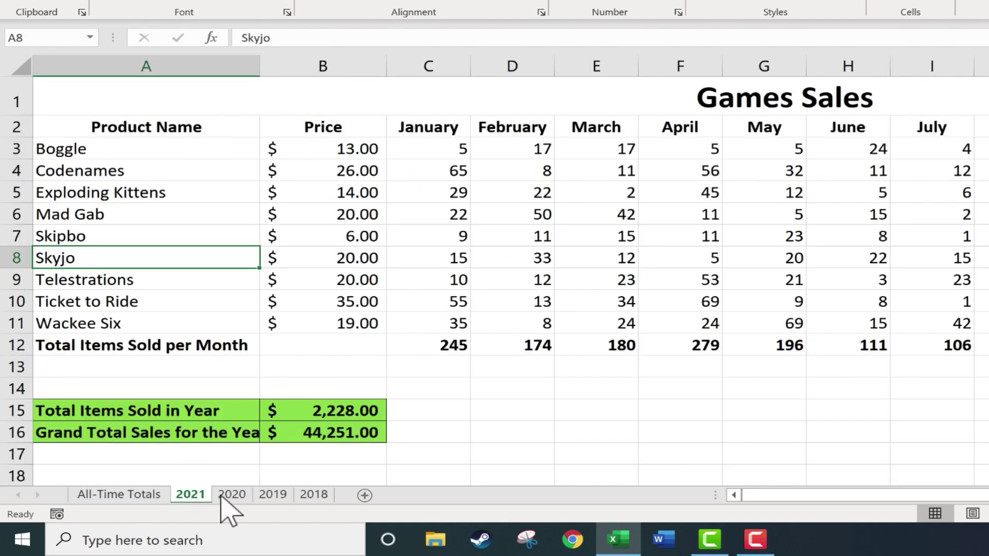
{"action": "left_click", "coordinate": [232, 496]}
{"action": "left_click", "coordinate": [278, 496]}
{"action": "left_click", "coordinate": [315, 496]}
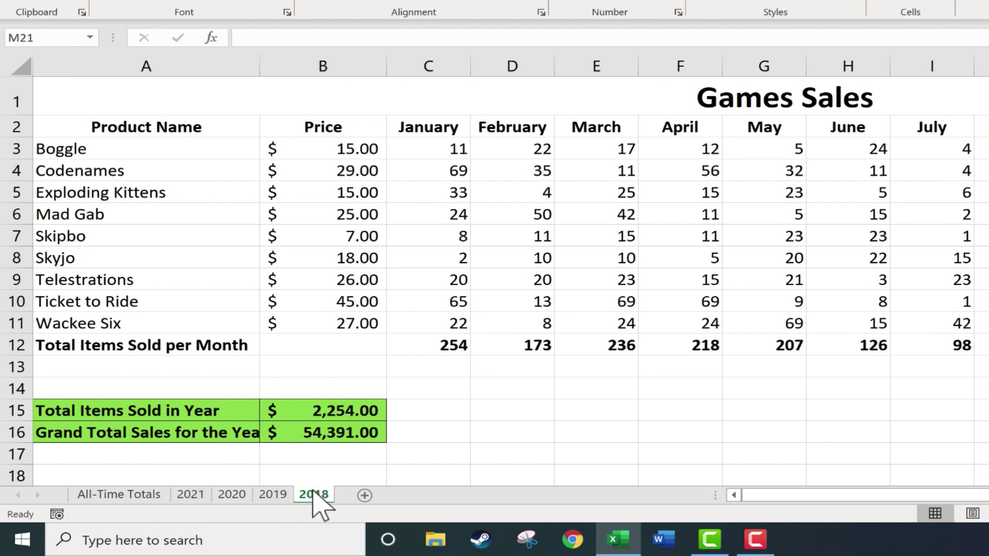
{"action": "left_click", "coordinate": [278, 494]}
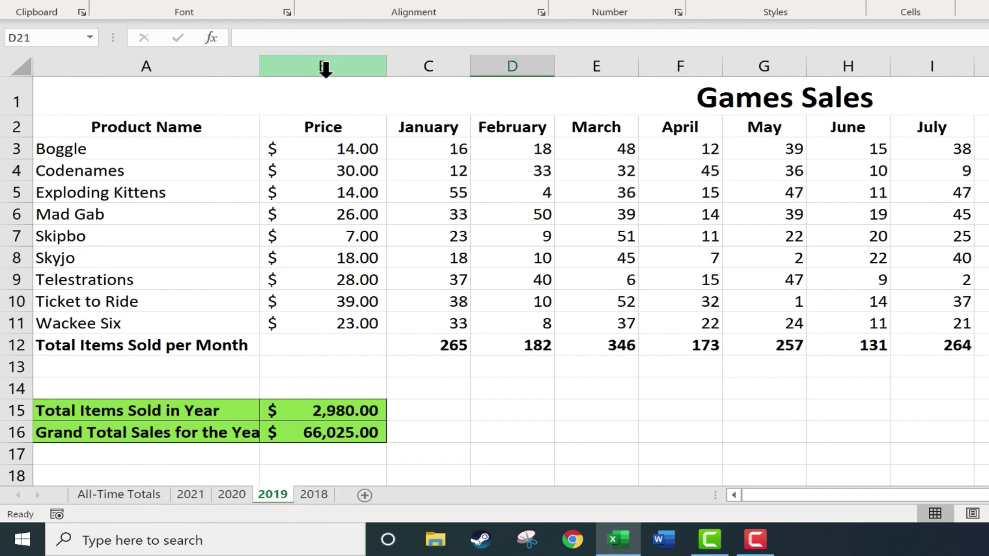
{"action": "left_click", "coordinate": [312, 496]}
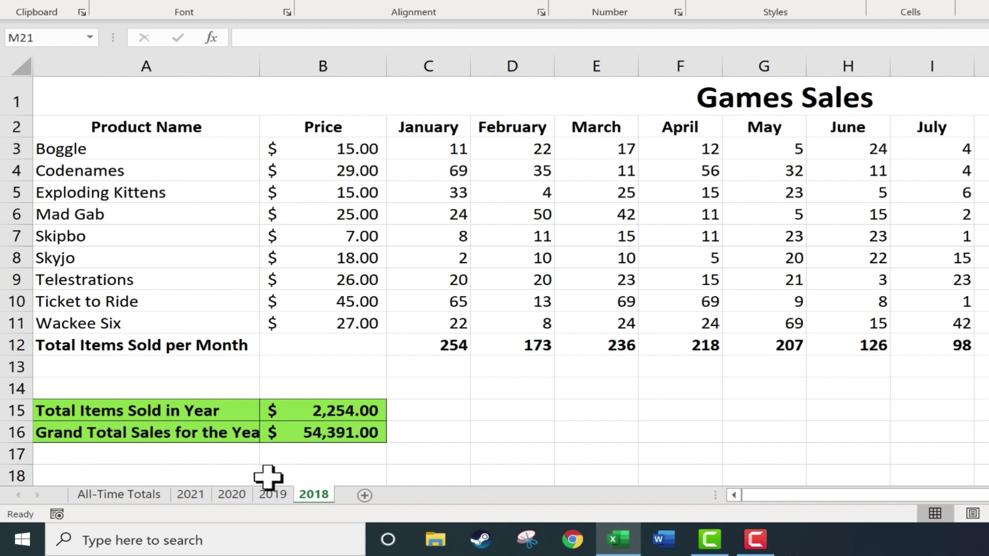
{"action": "left_click", "coordinate": [190, 496]}
{"action": "left_click", "coordinate": [149, 498]}
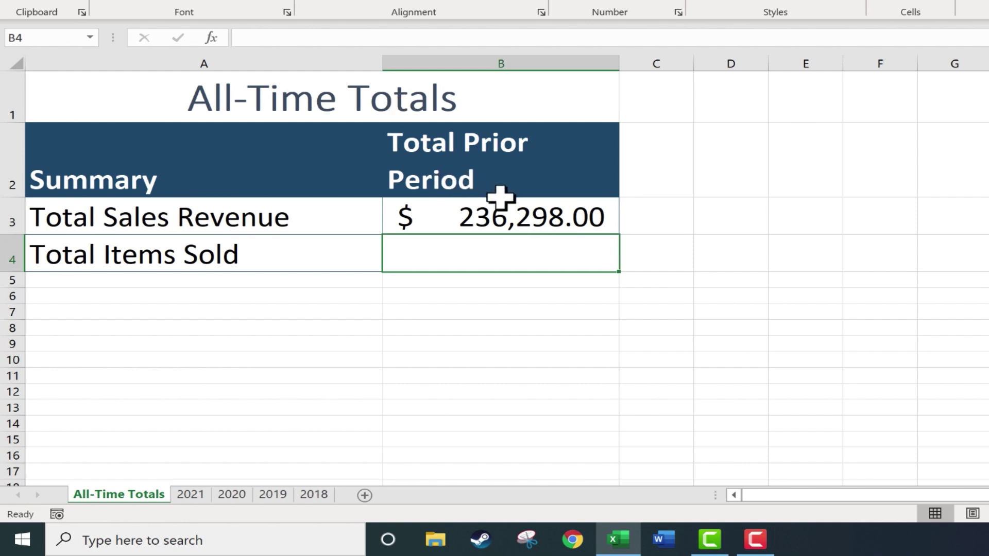
Enter a 3D SUM in B4 of B15 across sheets 2021 through 2018, giving 10,545.
{"action": "type", "text": "="}
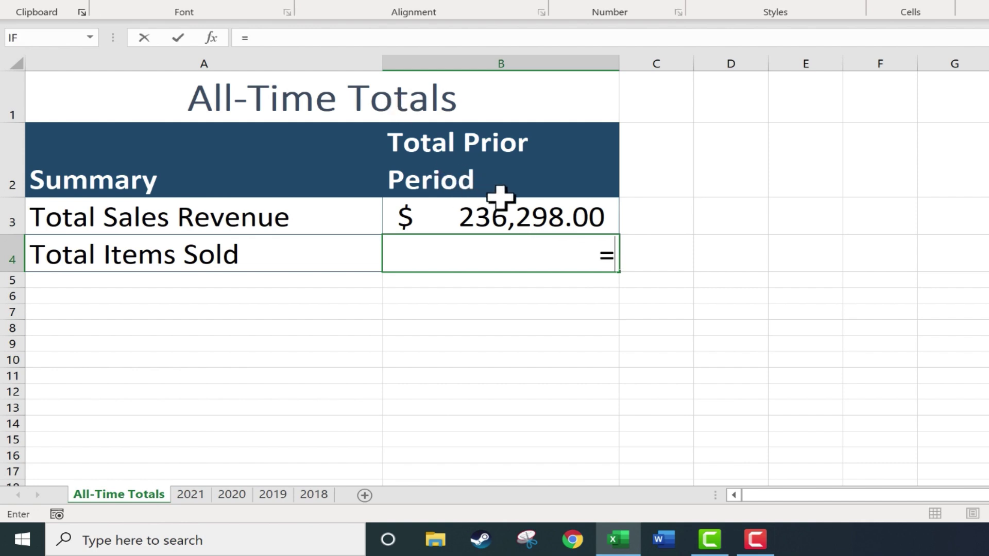
{"action": "type", "text": "sum("}
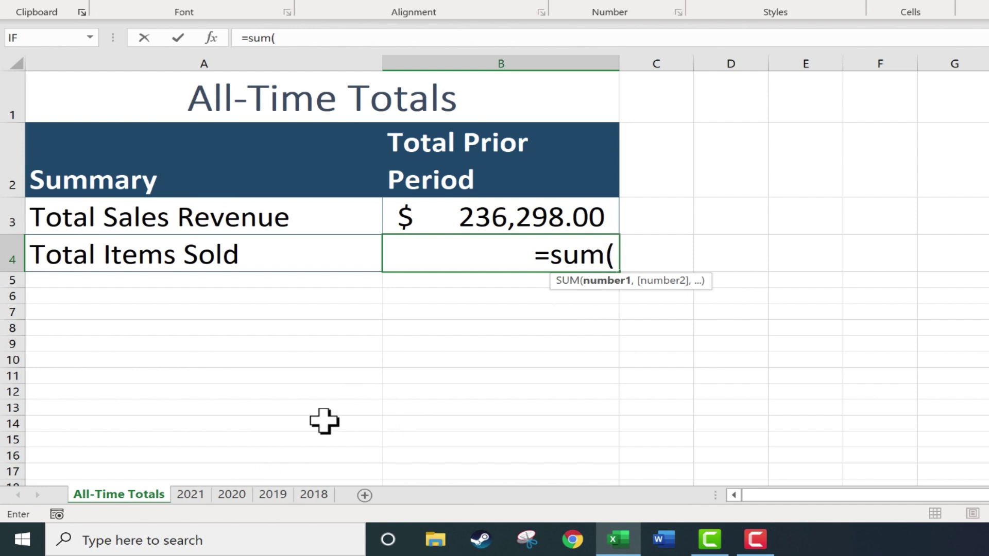
{"action": "left_click", "coordinate": [190, 495]}
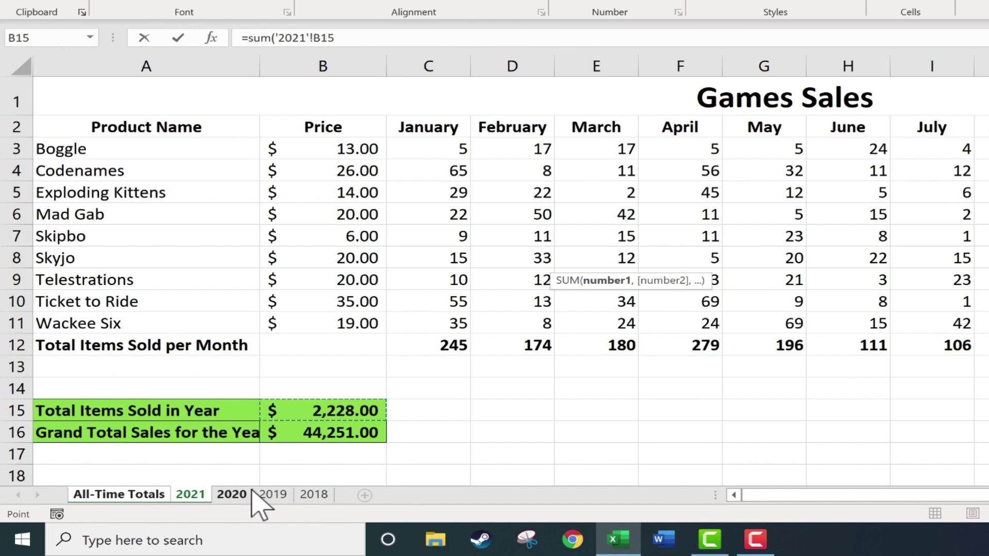
{"action": "key", "text": "shift"}
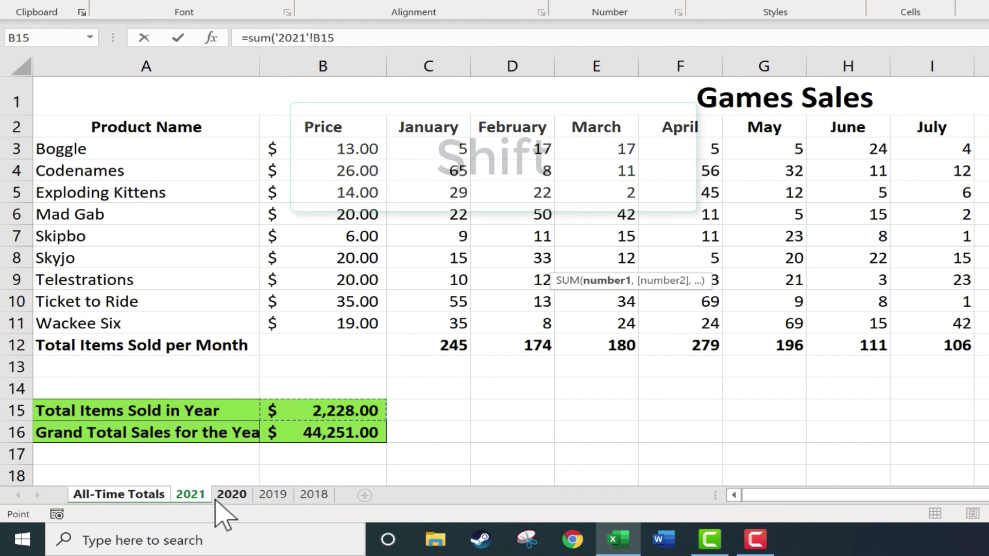
{"action": "left_click", "coordinate": [272, 495], "text": "shift"}
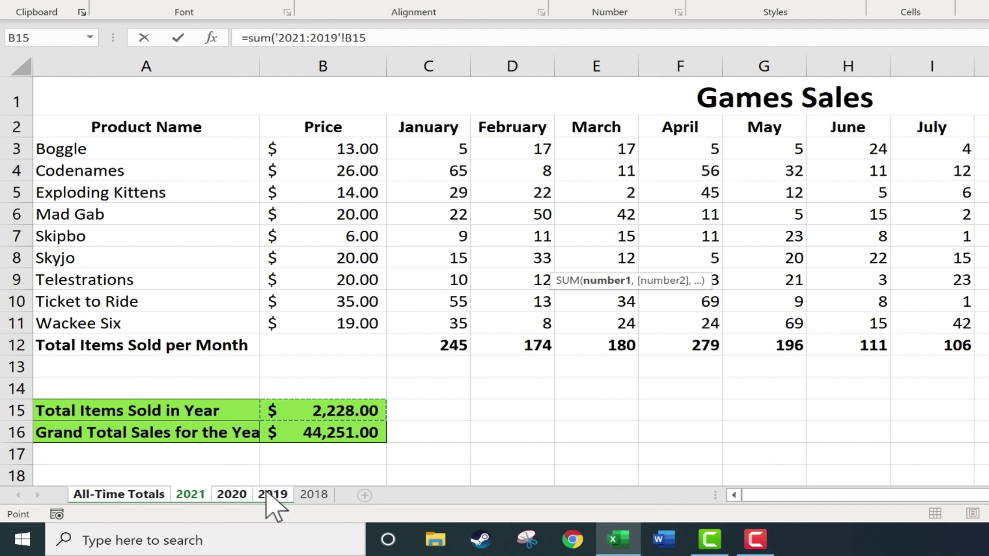
{"action": "left_click", "coordinate": [314, 495], "text": "shift"}
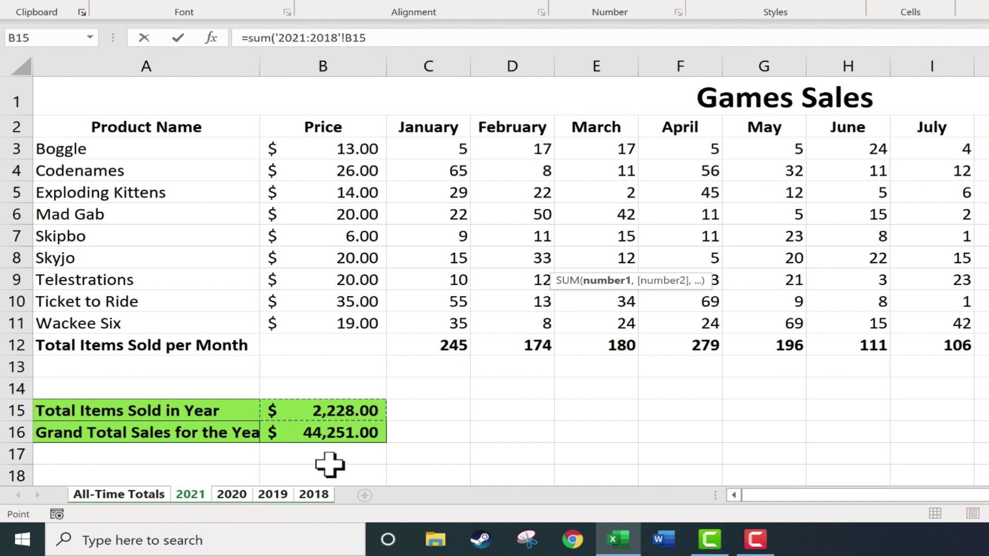
{"action": "key", "text": "Return"}
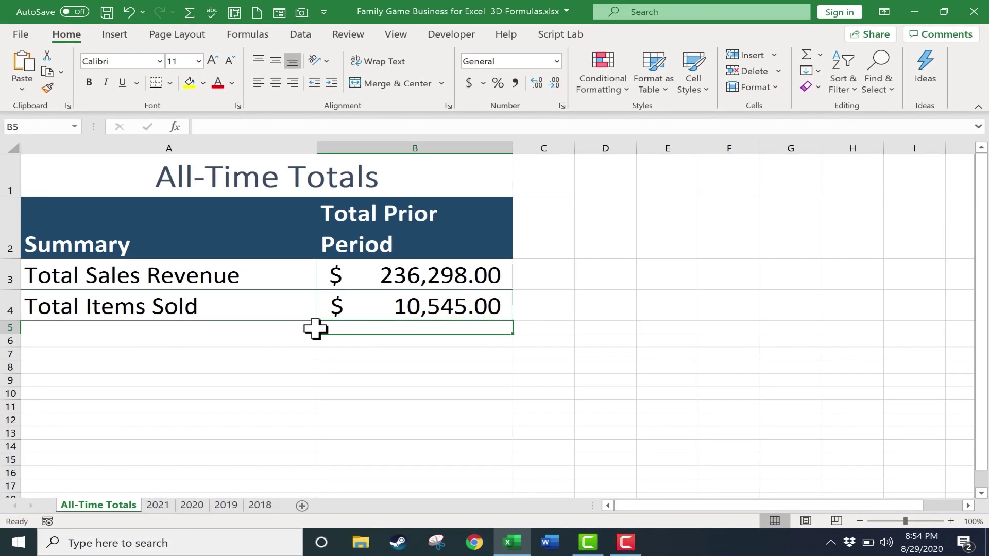
Format B4 as General, then Comma Style with no decimals, showing 10,545.
{"action": "left_click", "coordinate": [438, 304]}
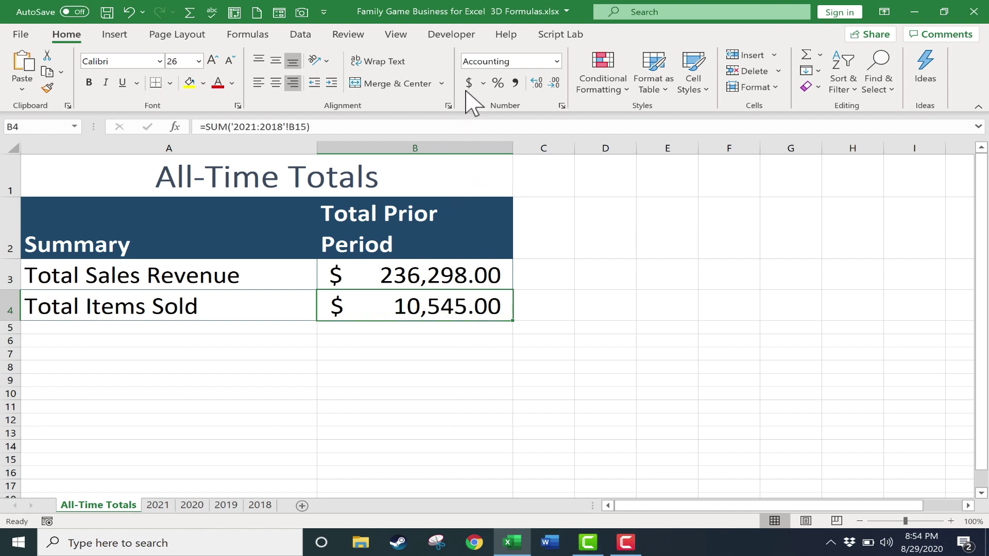
{"action": "left_click", "coordinate": [556, 61]}
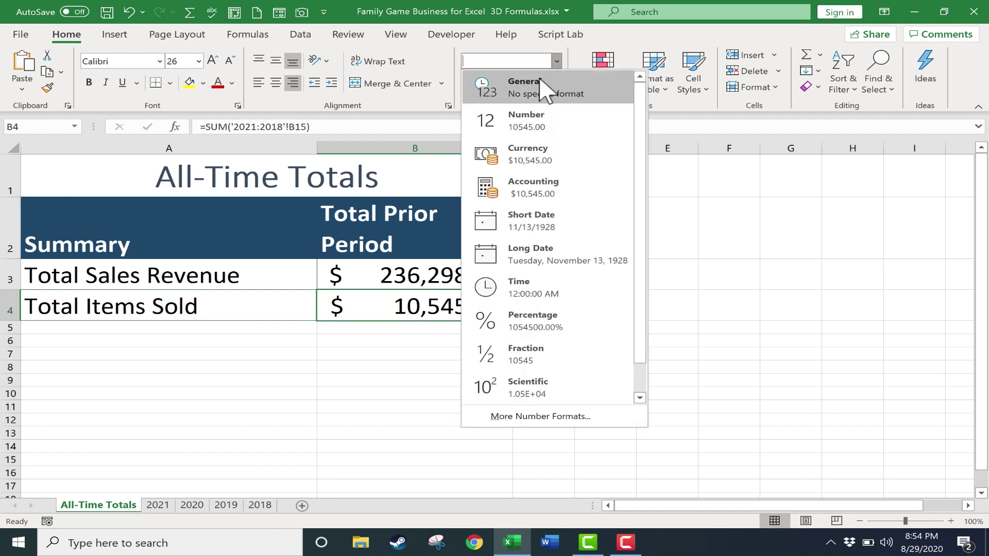
{"action": "left_click", "coordinate": [541, 93]}
{"action": "left_click", "coordinate": [515, 82]}
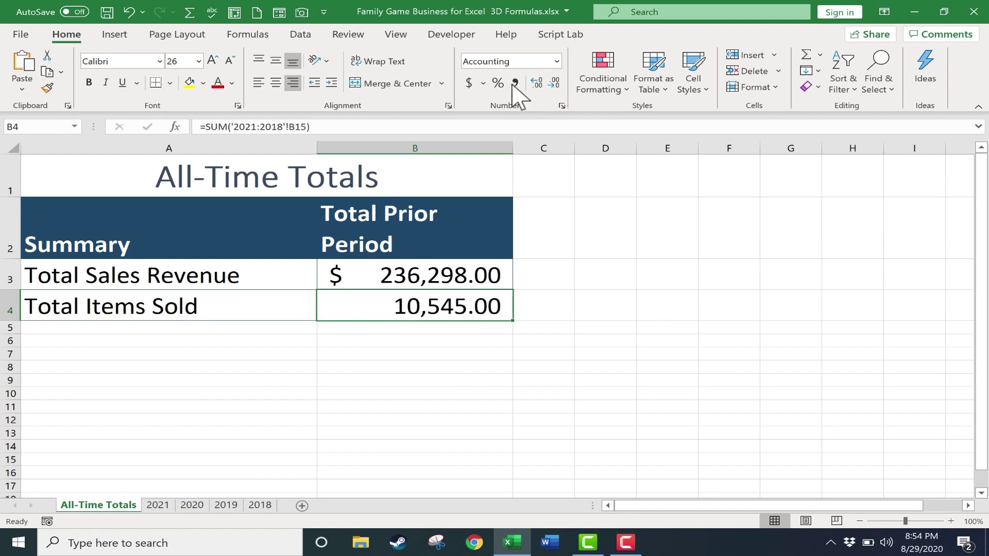
{"action": "left_click", "coordinate": [559, 84]}
{"action": "left_click", "coordinate": [558, 83]}
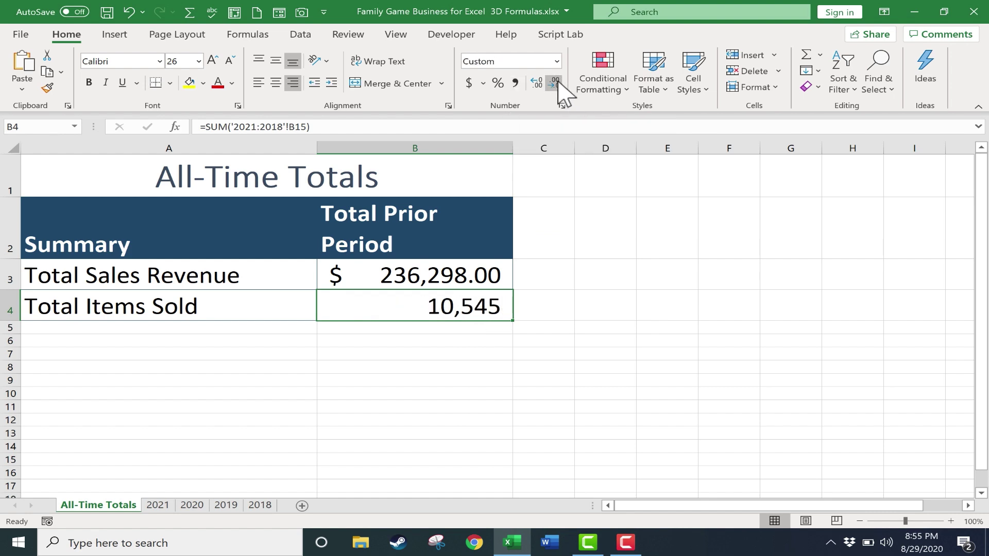
Check the 2021 sheet's Total Items Sold cell B15, then return to All-Time Totals.
{"action": "left_click", "coordinate": [159, 506]}
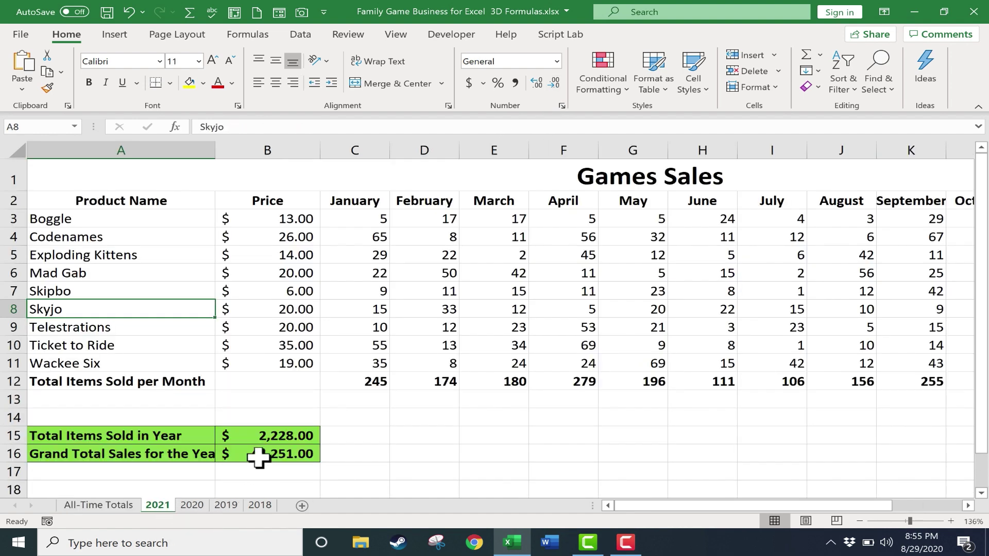
{"action": "left_click", "coordinate": [259, 435]}
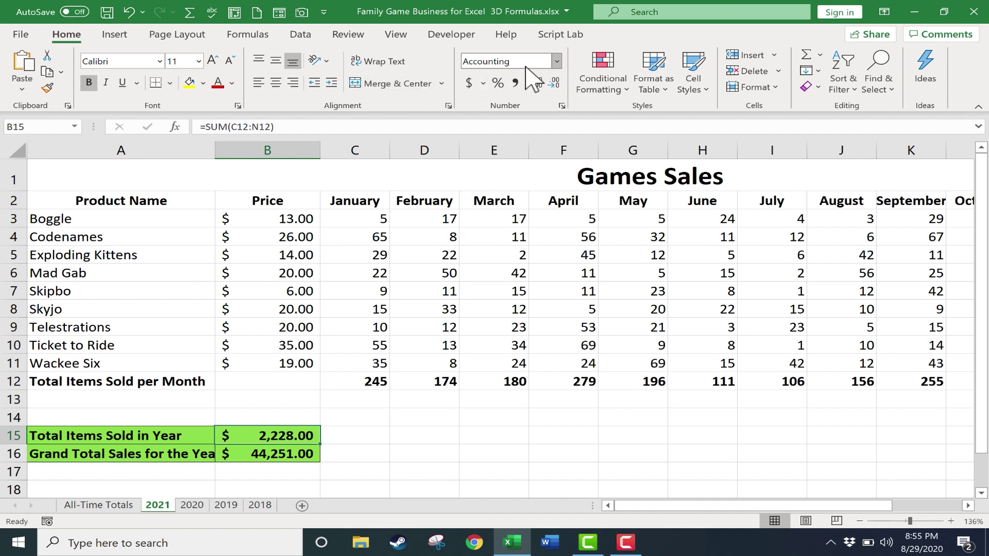
{"action": "key", "text": "ctrl+shift+grave"}
{"action": "left_click", "coordinate": [122, 506]}
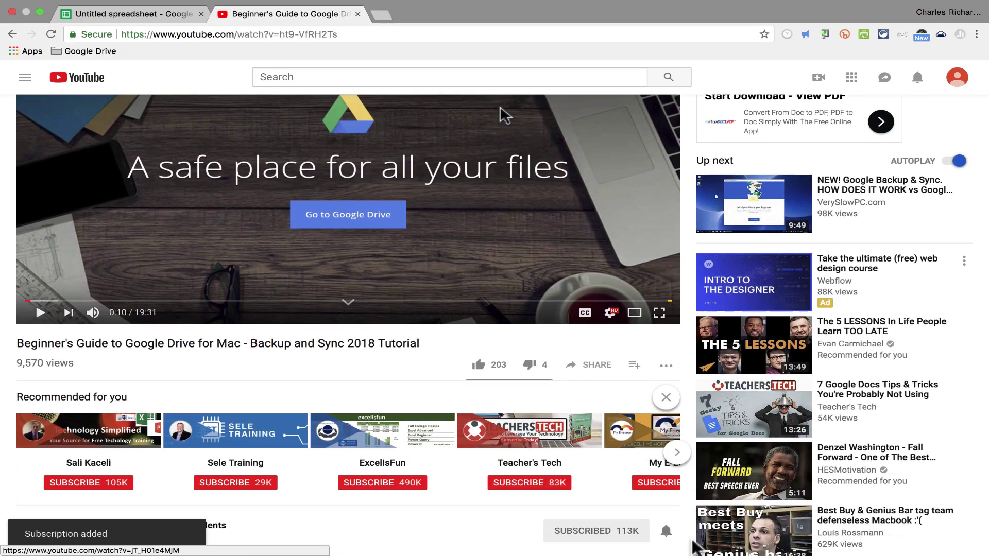
Scroll down the YouTube tutorial video page.
{"action": "scroll", "coordinate": [504, 114], "scroll_direction": "down", "scroll_amount": 5}
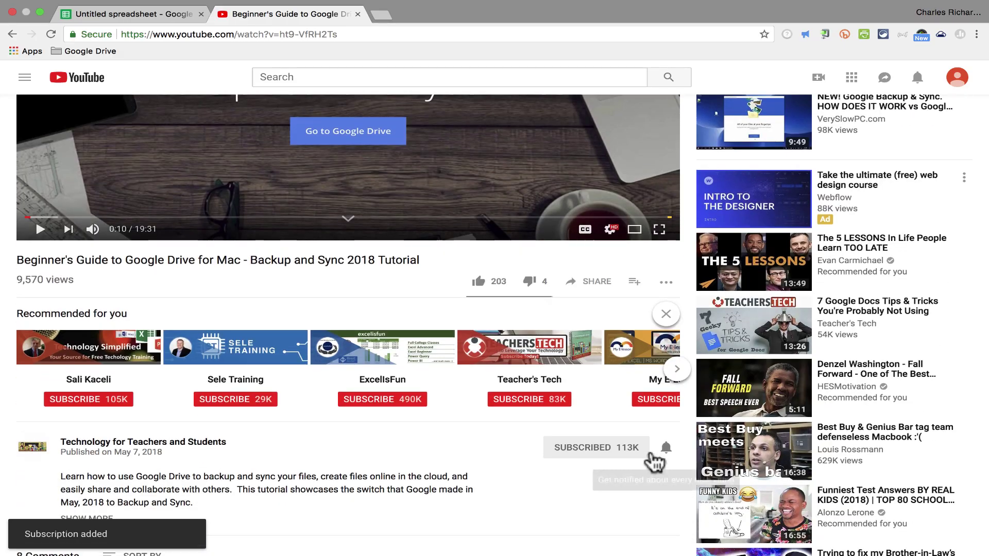